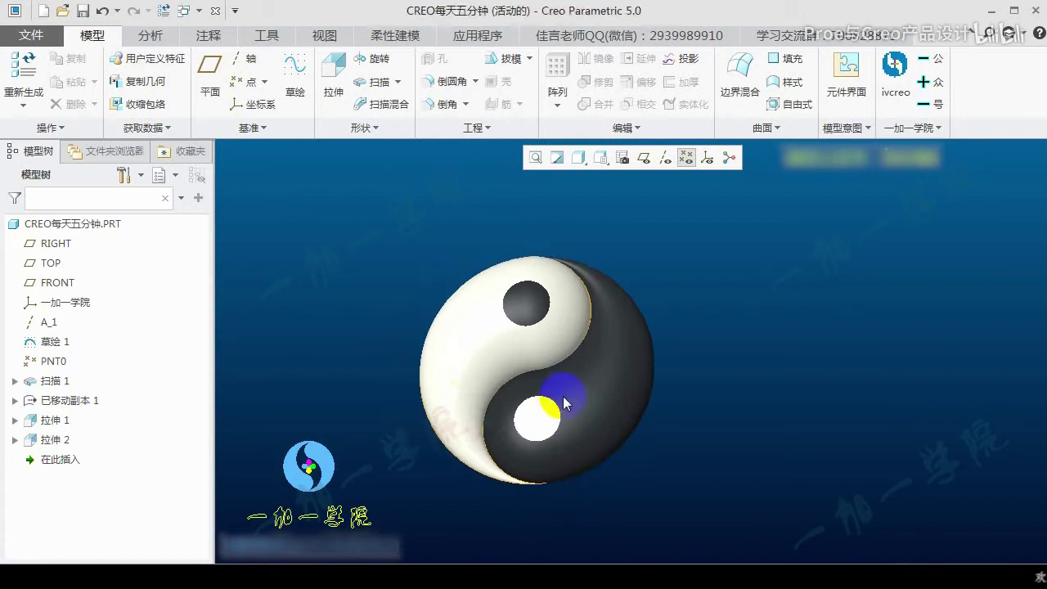
# Orbit the finished yin-yang sphere and inspect its lower white surface
pyautogui.moveTo(532, 402)
pyautogui.mouseDown(button='middle')
pyautogui.moveTo(556, 388)
pyautogui.moveTo(619, 412)
pyautogui.moveTo(559, 384)
pyautogui.moveTo(584, 392)
pyautogui.moveTo(577, 306)
pyautogui.moveTo(587, 351)
pyautogui.moveTo(588, 294)
pyautogui.mouseUp(button='middle')
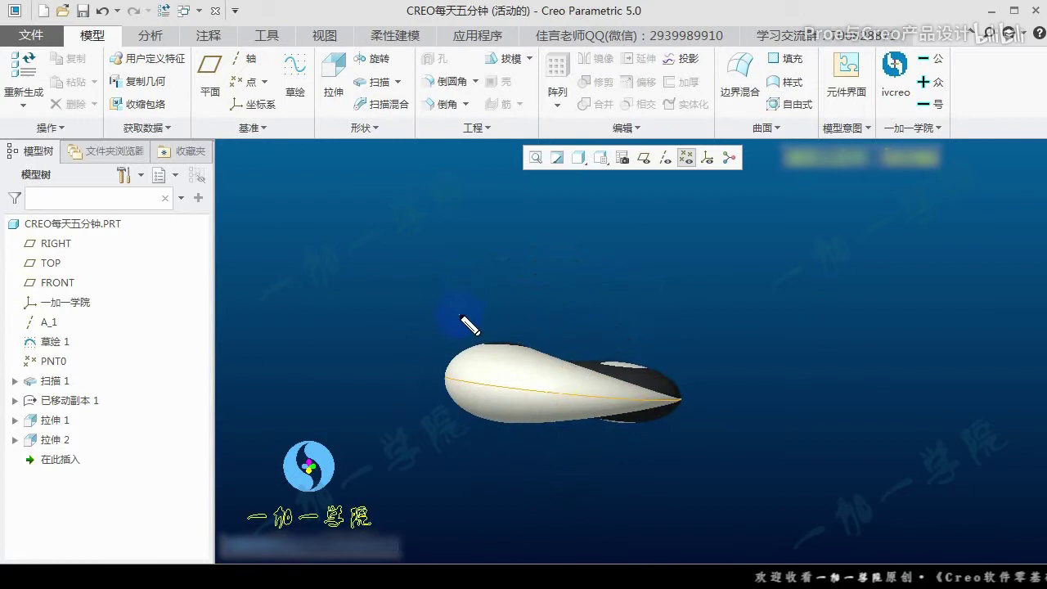
pyautogui.moveTo(493, 369); pyautogui.dragTo(509, 382)
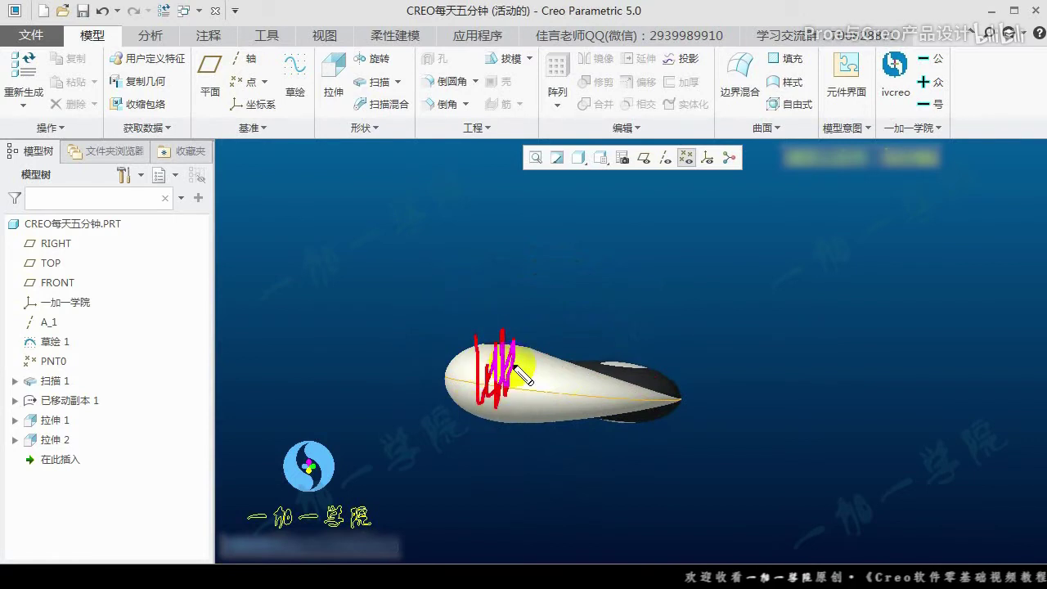
pyautogui.moveTo(553, 396)
pyautogui.mouseDown(button='middle')
pyautogui.moveTo(658, 428)
pyautogui.moveTo(675, 396)
pyautogui.moveTo(572, 300)
pyautogui.moveTo(551, 416)
pyautogui.mouseUp(button='middle')
pyautogui.moveTo(448, 387); pyautogui.dragTo(595, 366)
pyautogui.moveTo(492, 412)
pyautogui.mouseDown(button='middle')
pyautogui.moveTo(487, 371)
pyautogui.moveTo(577, 438)
pyautogui.mouseUp(button='middle')
pyautogui.click(577, 438)
pyautogui.click(576, 433)
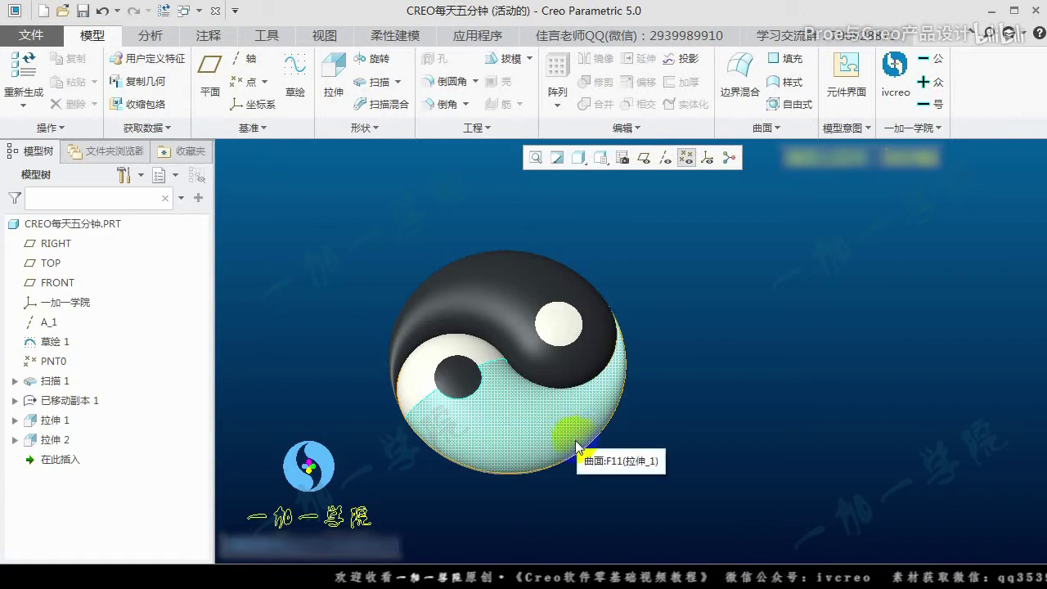
pyautogui.moveTo(491, 374)
pyautogui.mouseDown(button='middle')
pyautogui.moveTo(500, 376)
pyautogui.moveTo(476, 375)
pyautogui.moveTo(490, 401)
pyautogui.moveTo(468, 345)
pyautogui.moveTo(421, 374)
pyautogui.mouseUp(button='middle')
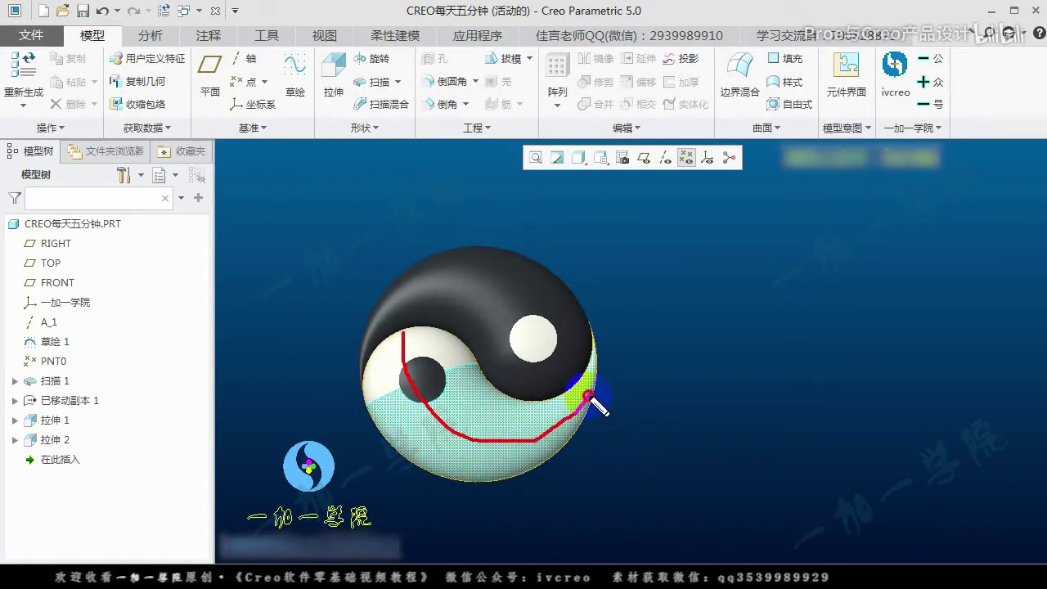
pyautogui.moveTo(518, 409)
pyautogui.mouseDown(button='middle')
pyautogui.moveTo(520, 355)
pyautogui.moveTo(482, 365)
pyautogui.moveTo(495, 374)
pyautogui.moveTo(411, 395)
pyautogui.mouseUp(button='middle')
# Roll the model back to just after 草绘 1 and open that sketch for editing
pyautogui.moveTo(66, 462); pyautogui.dragTo(59, 352)
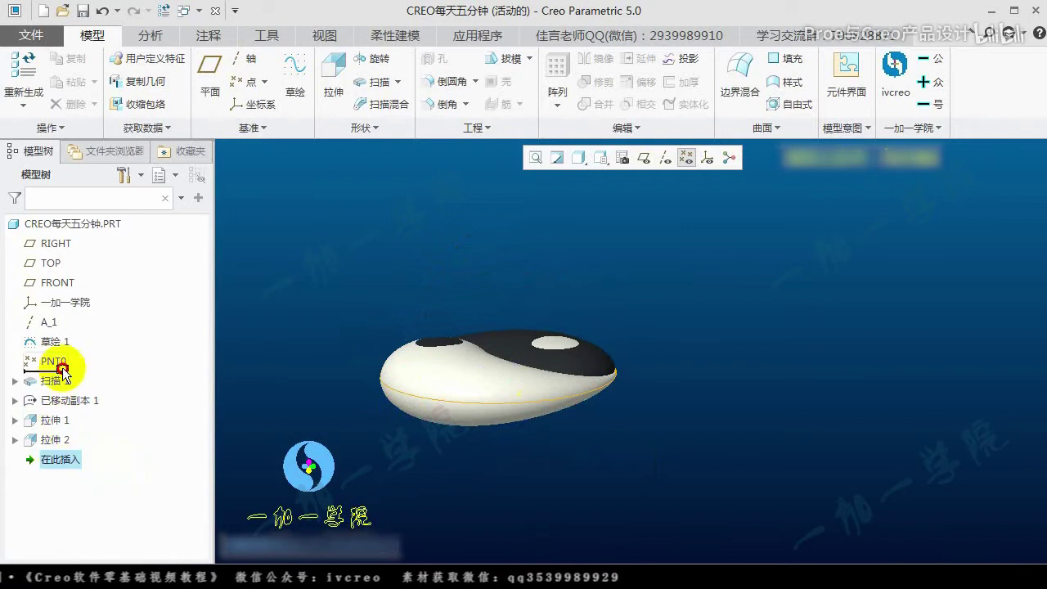
pyautogui.click(56, 341)
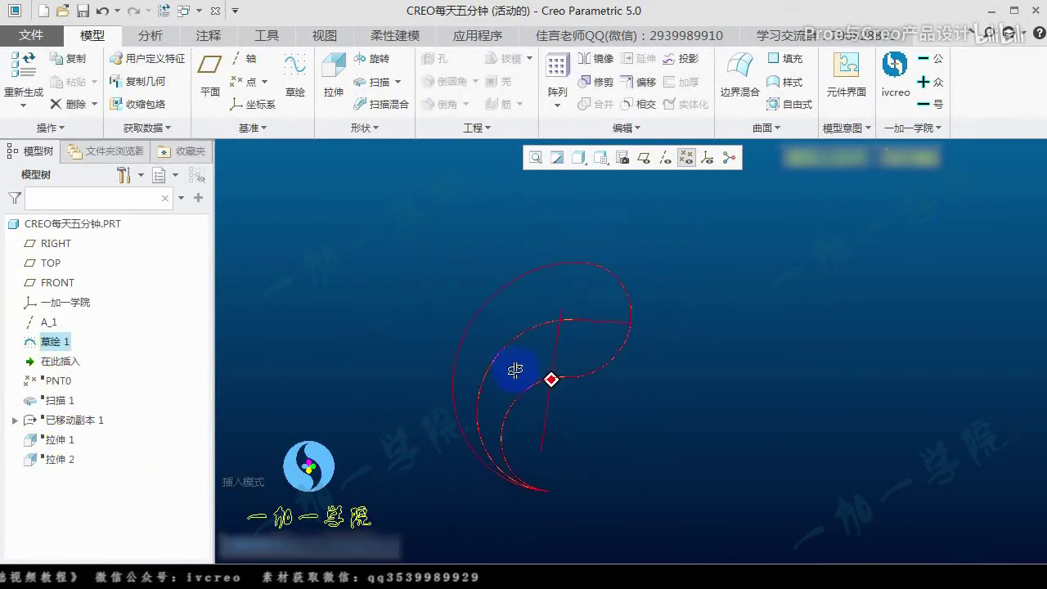
pyautogui.click(78, 241)
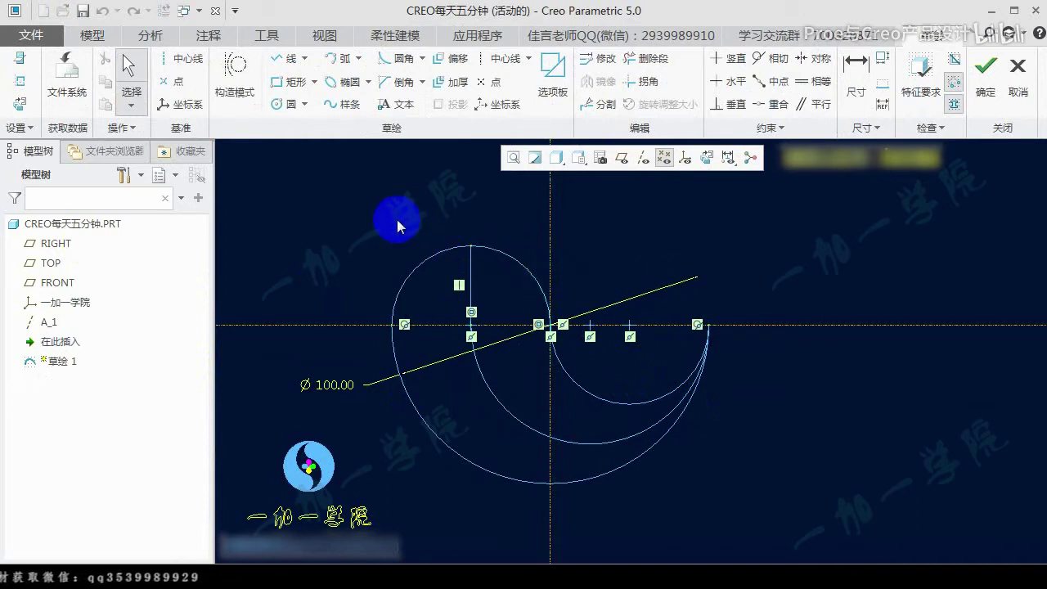
pyautogui.moveTo(377, 211)
pyautogui.mouseDown()
pyautogui.moveTo(374, 514)
pyautogui.moveTo(763, 268)
pyautogui.mouseUp()
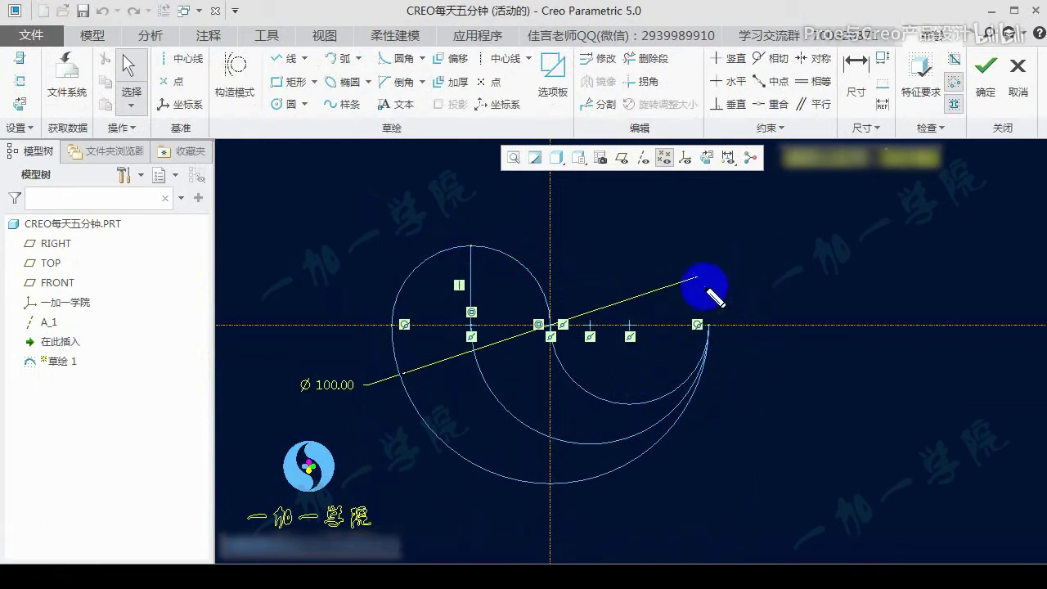
pyautogui.moveTo(376, 215)
pyautogui.mouseDown()
pyautogui.moveTo(385, 483)
pyautogui.moveTo(708, 507)
pyautogui.moveTo(777, 280)
pyautogui.moveTo(391, 222)
pyautogui.mouseUp()
# Review the sketch's Ø100 circle and inner arcs, then quit the sketcher discarding changes
pyautogui.scroll(2, 561, 292)
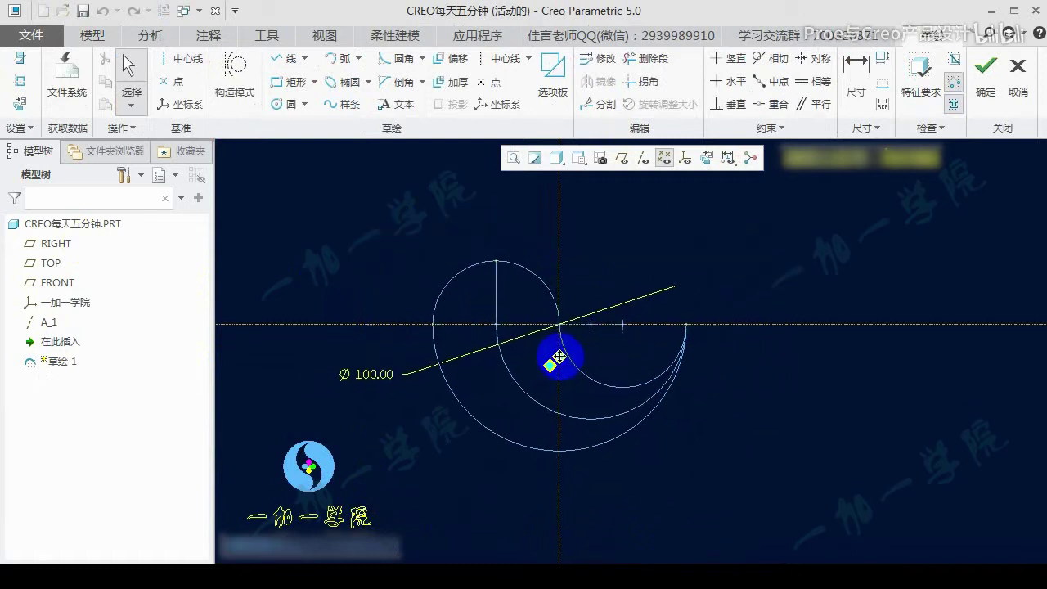
pyautogui.middleClick(419, 399)
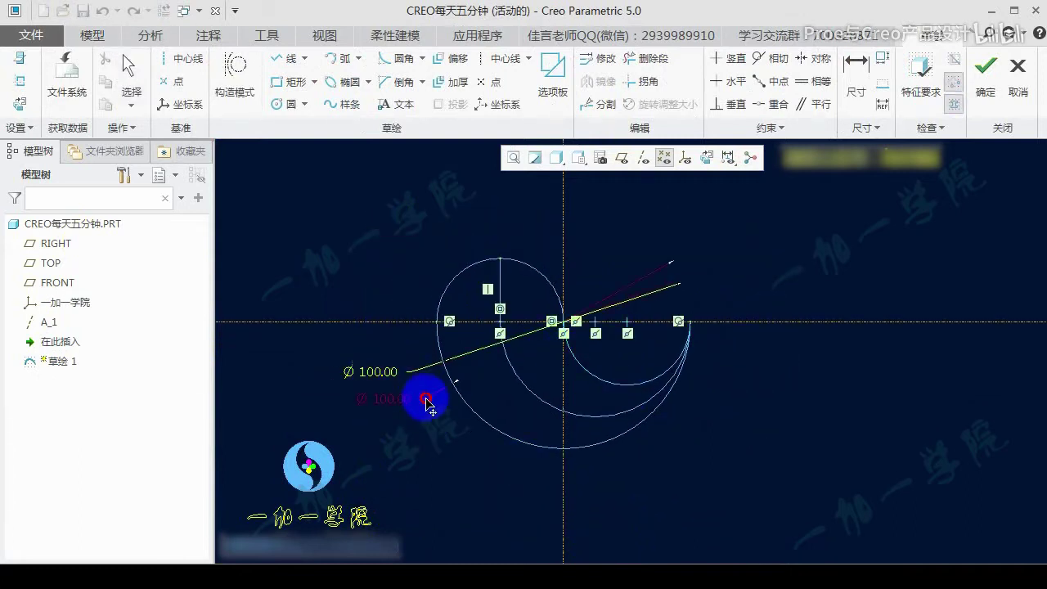
pyautogui.moveTo(431, 252)
pyautogui.mouseDown()
pyautogui.moveTo(428, 479)
pyautogui.moveTo(764, 250)
pyautogui.moveTo(424, 222)
pyautogui.mouseUp()
pyautogui.keyDown('shift'); pyautogui.moveTo(635, 299); pyautogui.dragTo(629, 332, button='middle'); pyautogui.keyUp('shift')
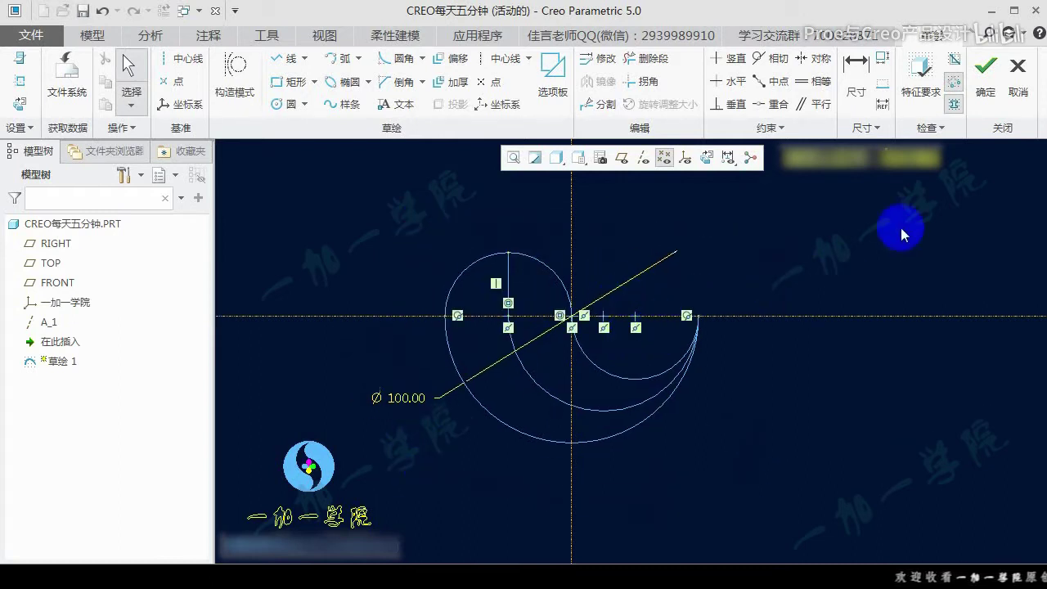
pyautogui.moveTo(413, 243)
pyautogui.mouseDown()
pyautogui.moveTo(794, 501)
pyautogui.moveTo(426, 227)
pyautogui.mouseUp()
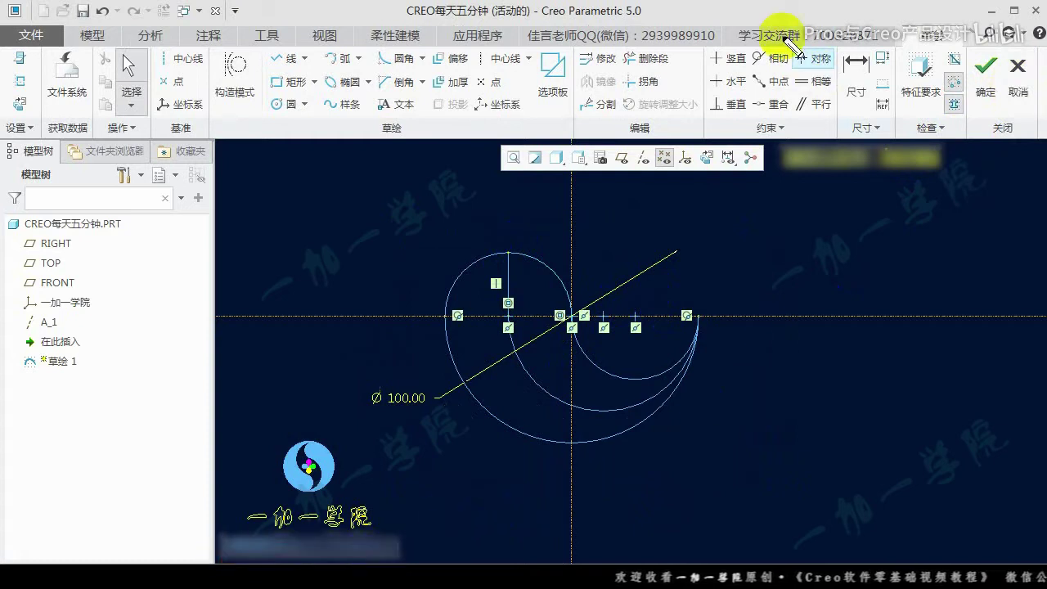
pyautogui.moveTo(724, 279); pyautogui.dragTo(731, 265, button='middle')
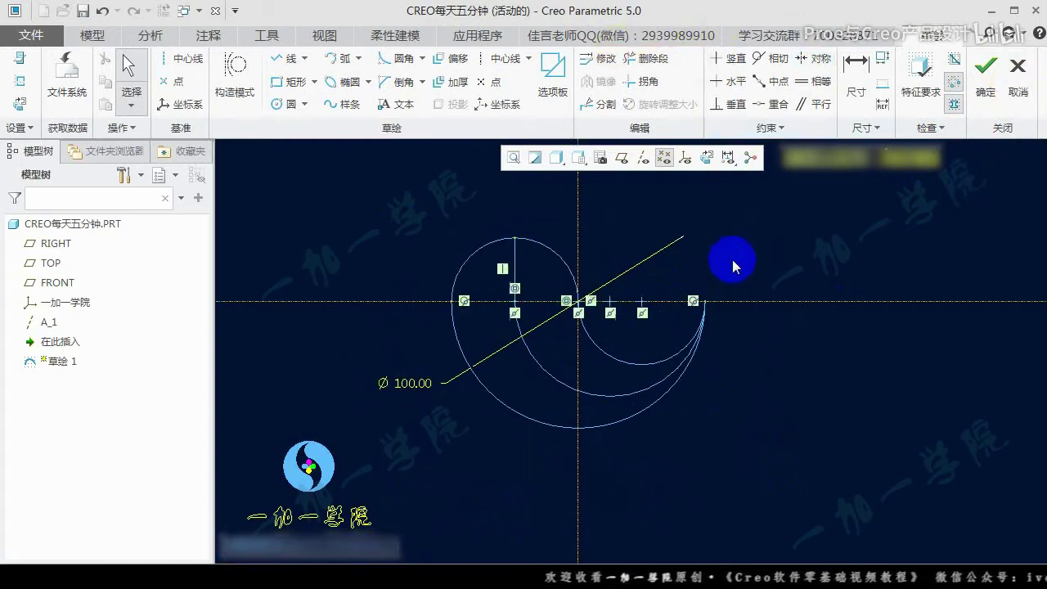
pyautogui.click(1017, 70)
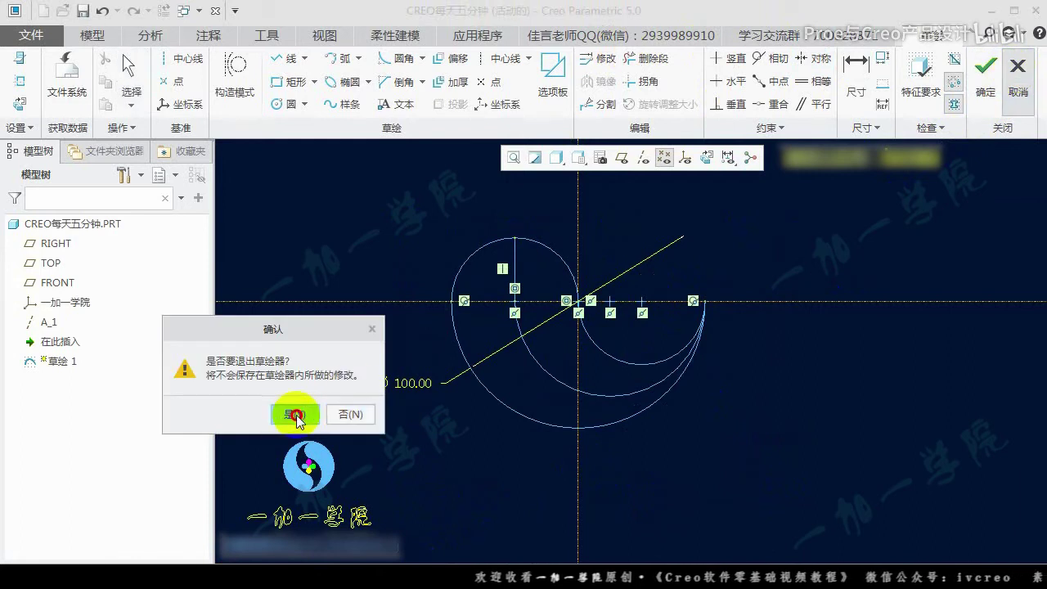
pyautogui.click(296, 415)
# Roll the model forward so datum point PNT0 is included
pyautogui.click(542, 350)
pyautogui.moveTo(51, 358); pyautogui.dragTo(91, 353)
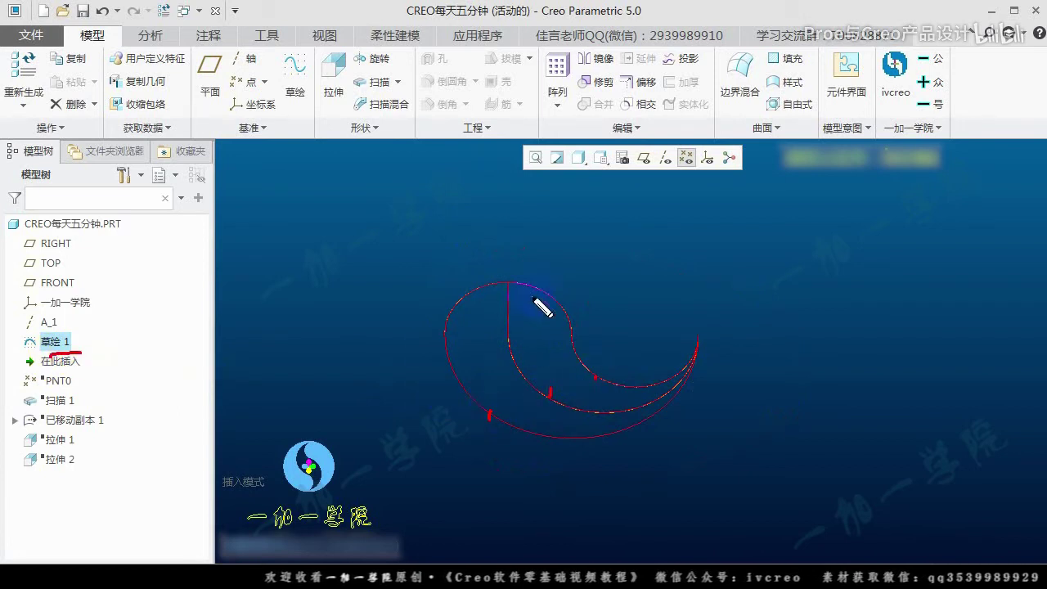
pyautogui.moveTo(59, 362); pyautogui.dragTo(60, 378)
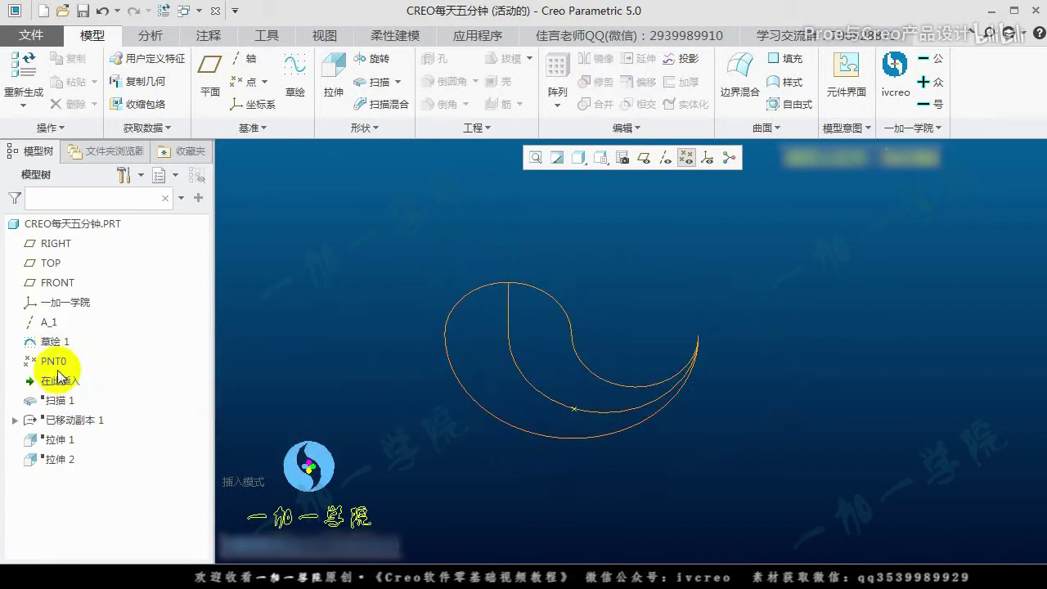
pyautogui.click(661, 306)
pyautogui.moveTo(661, 306); pyautogui.dragTo(598, 462, button='middle')
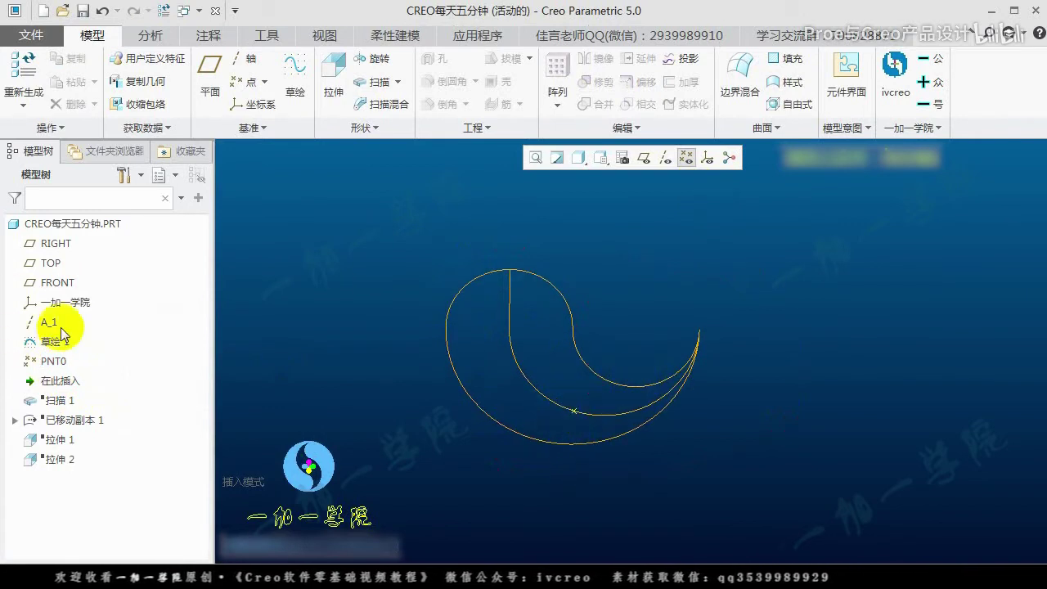
# Confirm PNT0 sits at ratio 0.60 along 草绘 1's curve, then roll forward to include 扫描 1
pyautogui.click(53, 361)
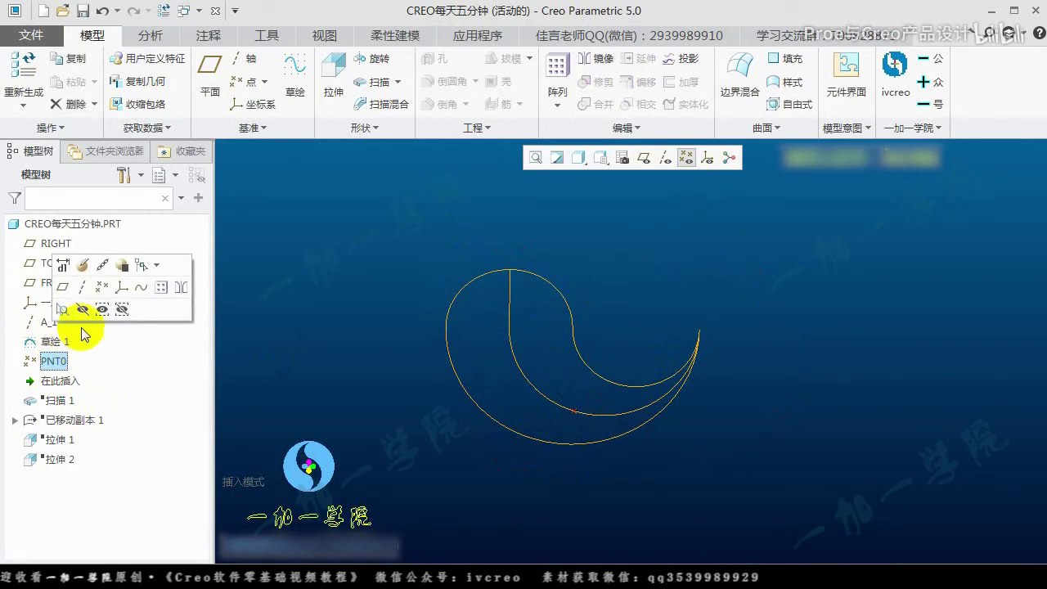
pyautogui.click(73, 272)
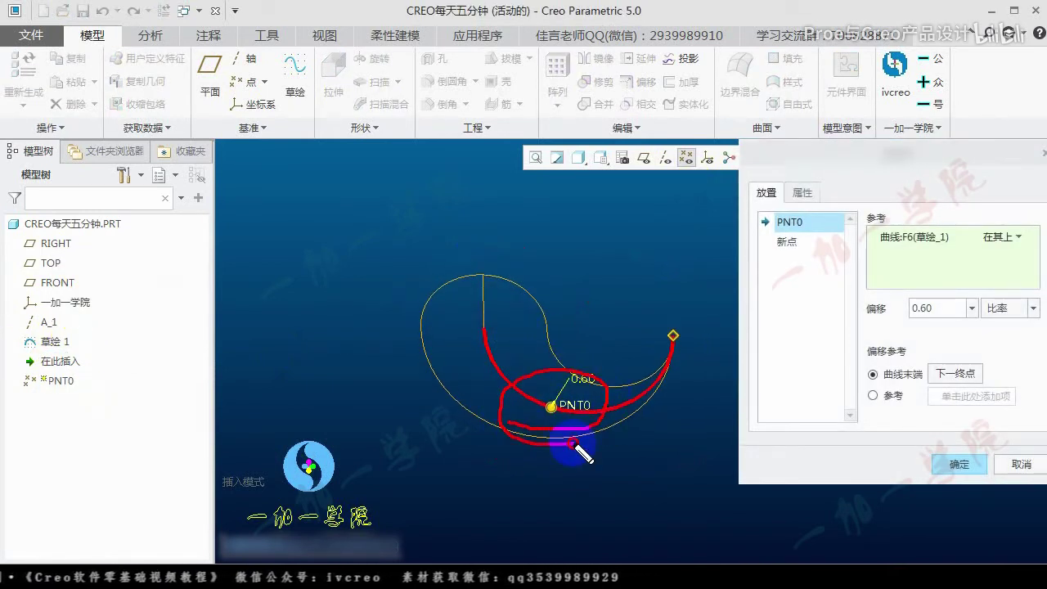
pyautogui.click(1018, 464)
pyautogui.moveTo(532, 373)
pyautogui.keyDown('shift'); pyautogui.mouseDown(button='middle')
pyautogui.moveTo(554, 362)
pyautogui.moveTo(588, 385)
pyautogui.mouseUp(button='middle'); pyautogui.keyUp('shift')
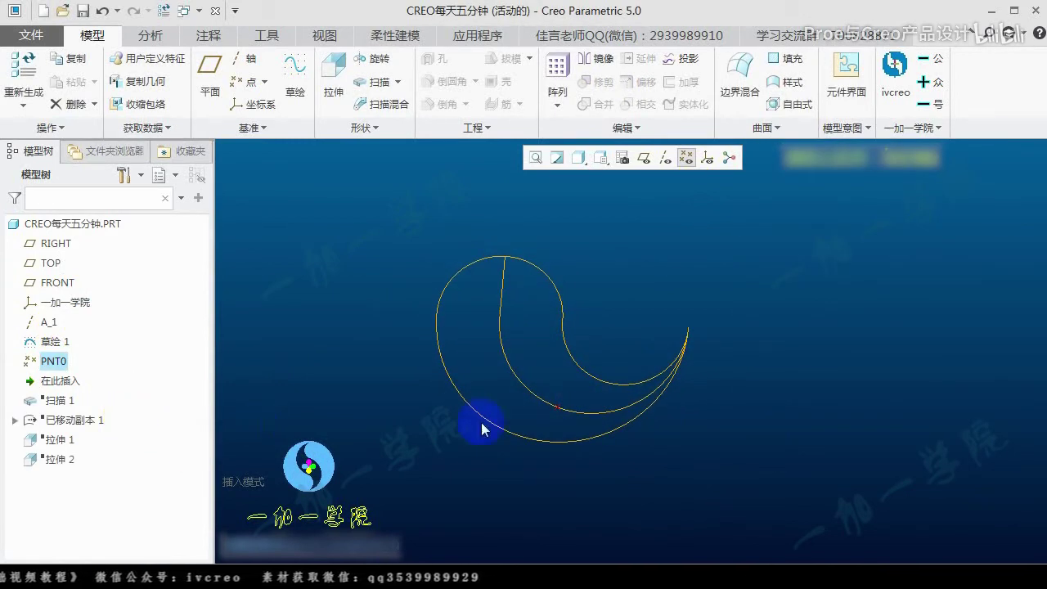
pyautogui.moveTo(58, 381); pyautogui.dragTo(62, 400)
# Edit 扫描 1 with PNT0 as sketch placement point and open its 34.30 × 22.87 ellipse section
pyautogui.click(55, 381)
pyautogui.click(84, 283)
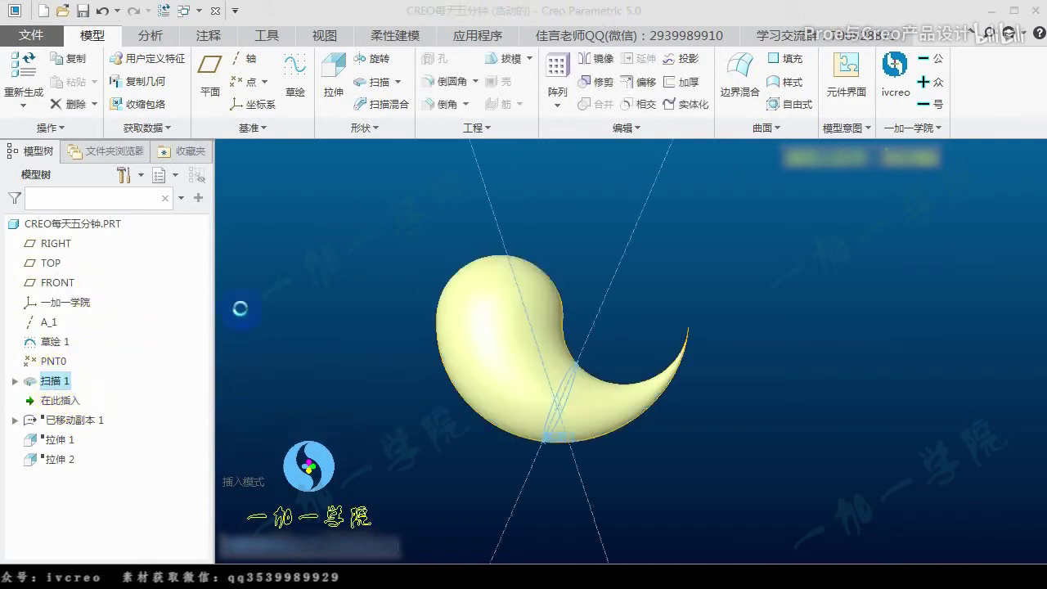
pyautogui.click(148, 134)
pyautogui.moveTo(102, 238); pyautogui.dragTo(234, 244)
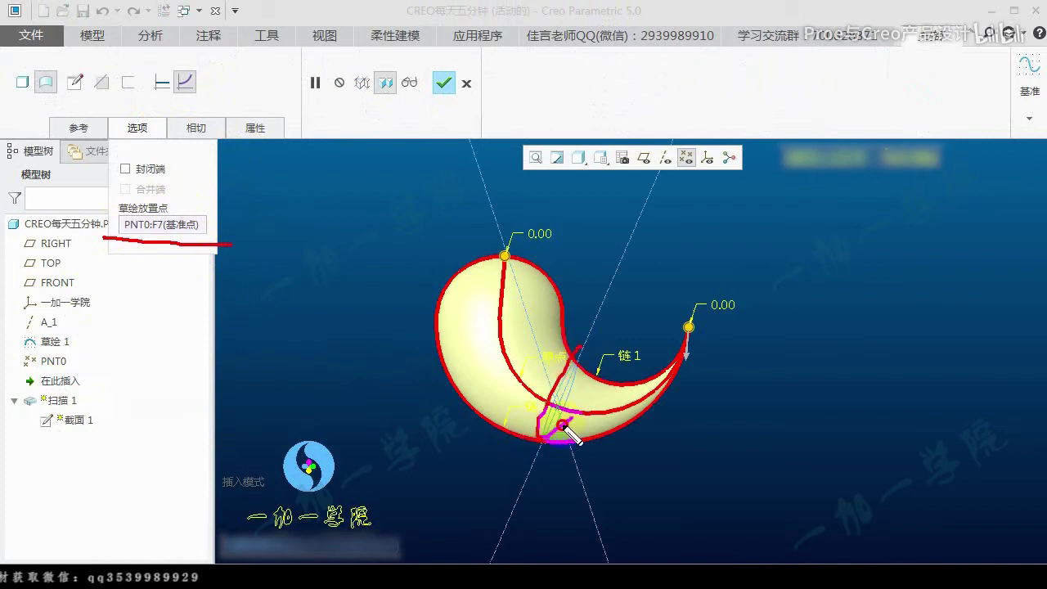
pyautogui.click(160, 229)
pyautogui.moveTo(489, 244)
pyautogui.mouseDown(button='middle')
pyautogui.moveTo(517, 353)
pyautogui.moveTo(535, 363)
pyautogui.moveTo(530, 348)
pyautogui.moveTo(524, 355)
pyautogui.mouseUp(button='middle')
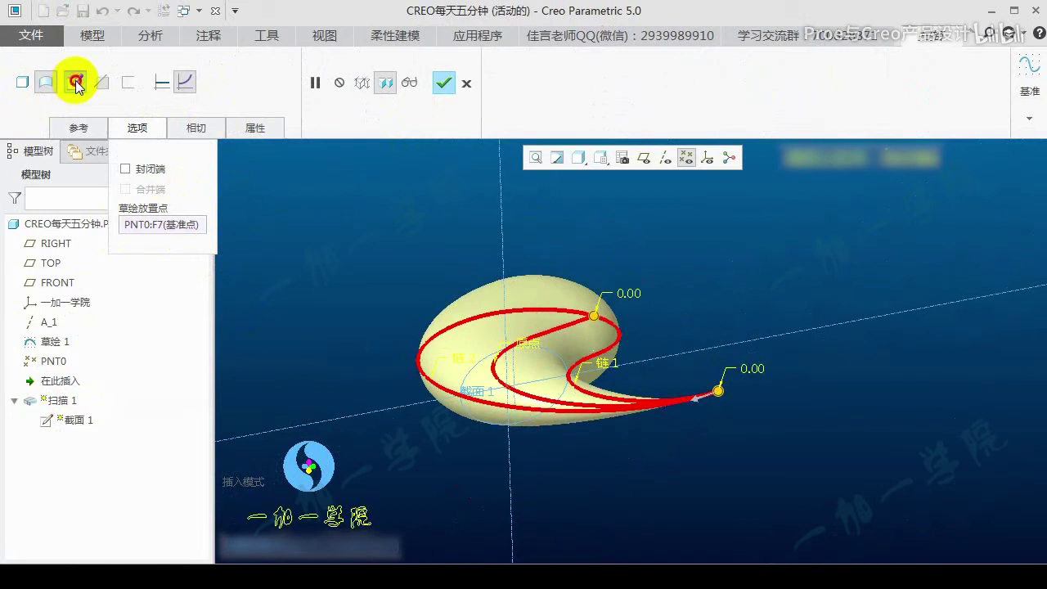
pyautogui.click(75, 85)
pyautogui.scroll(-2, 573, 363)
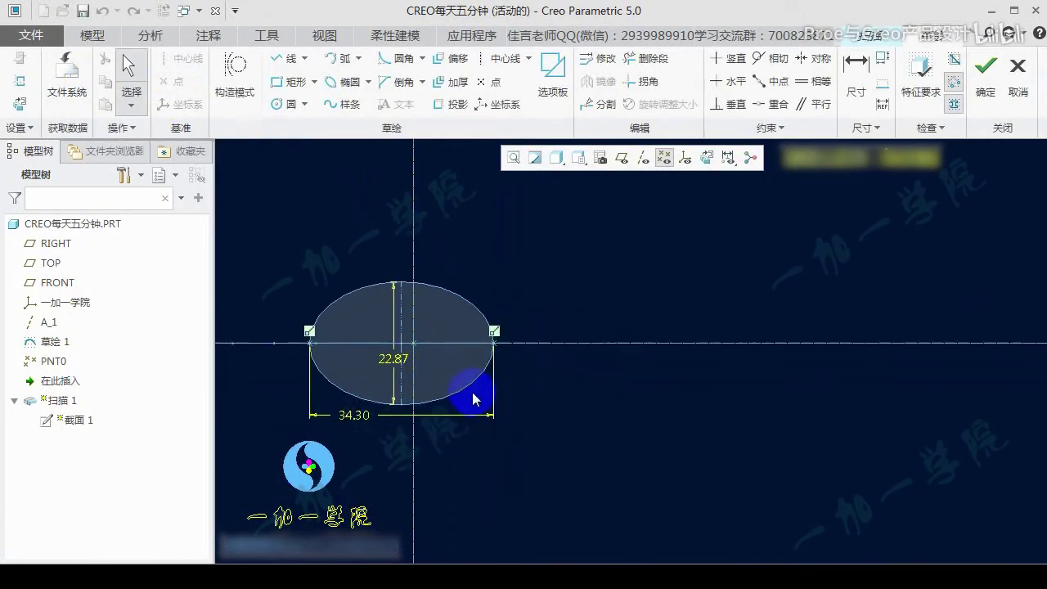
# Open the Relations editor for the ellipse section sketch
pyautogui.keyDown('shift'); pyautogui.moveTo(507, 372); pyautogui.dragTo(470, 341, button='middle'); pyautogui.keyUp('shift')
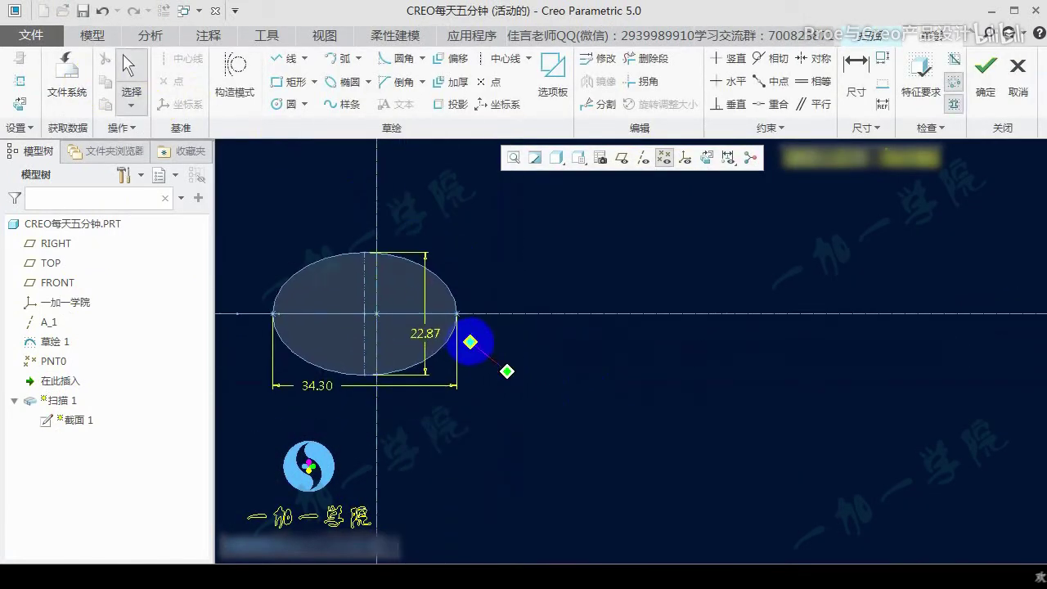
pyautogui.click(266, 35)
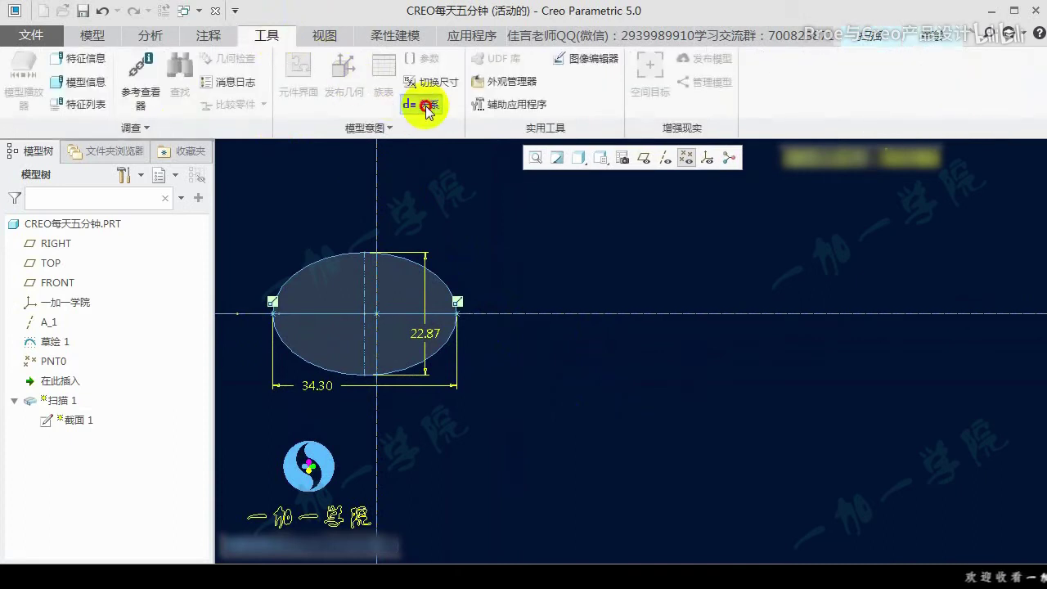
pyautogui.click(420, 104)
pyautogui.moveTo(656, 105); pyautogui.dragTo(729, 110)
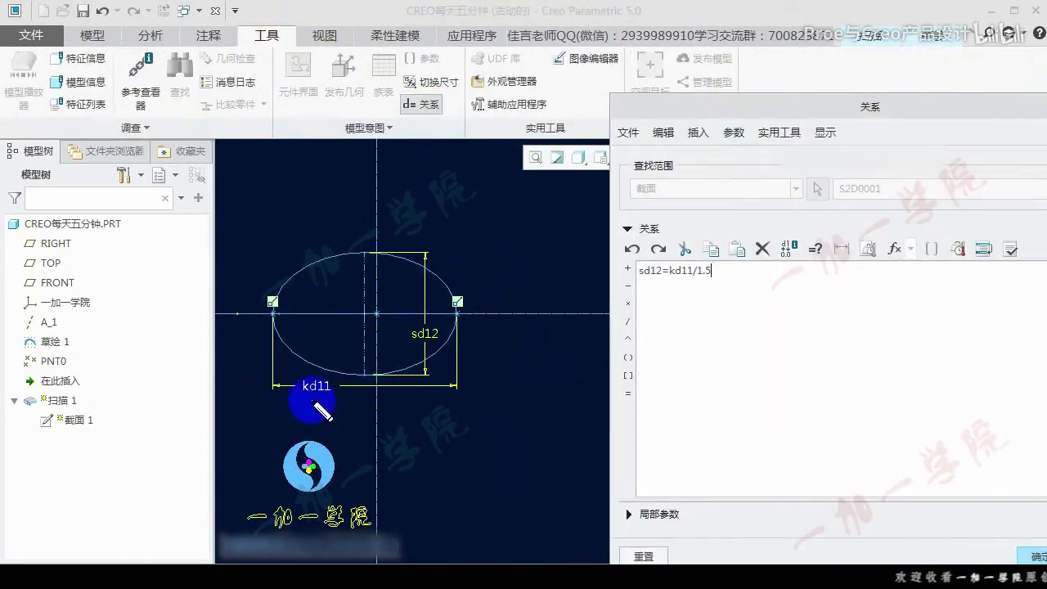
pyautogui.click(364, 396)
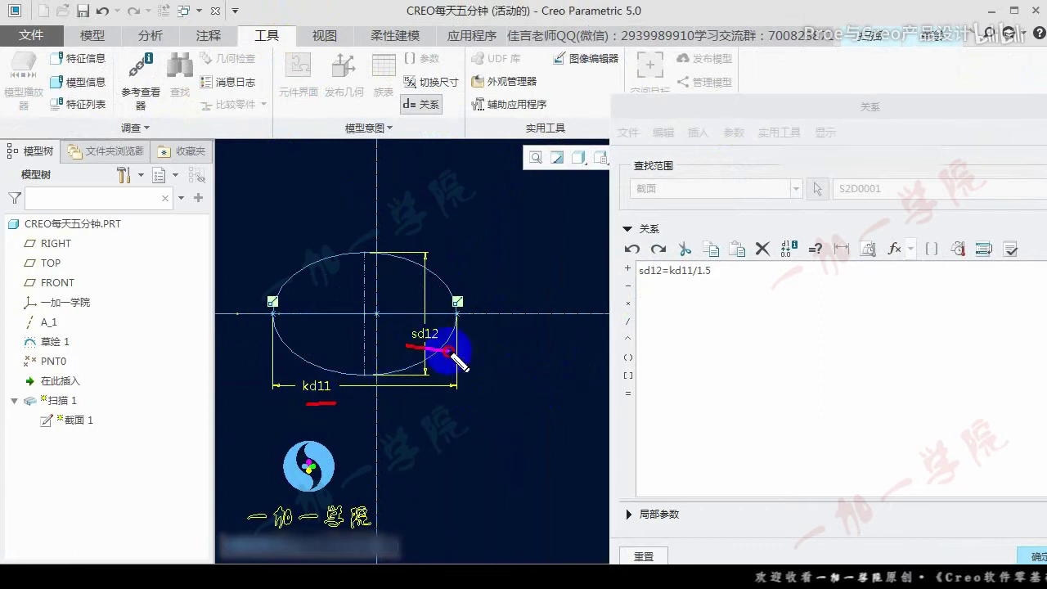
pyautogui.moveTo(376, 263); pyautogui.dragTo(426, 362, button='middle')
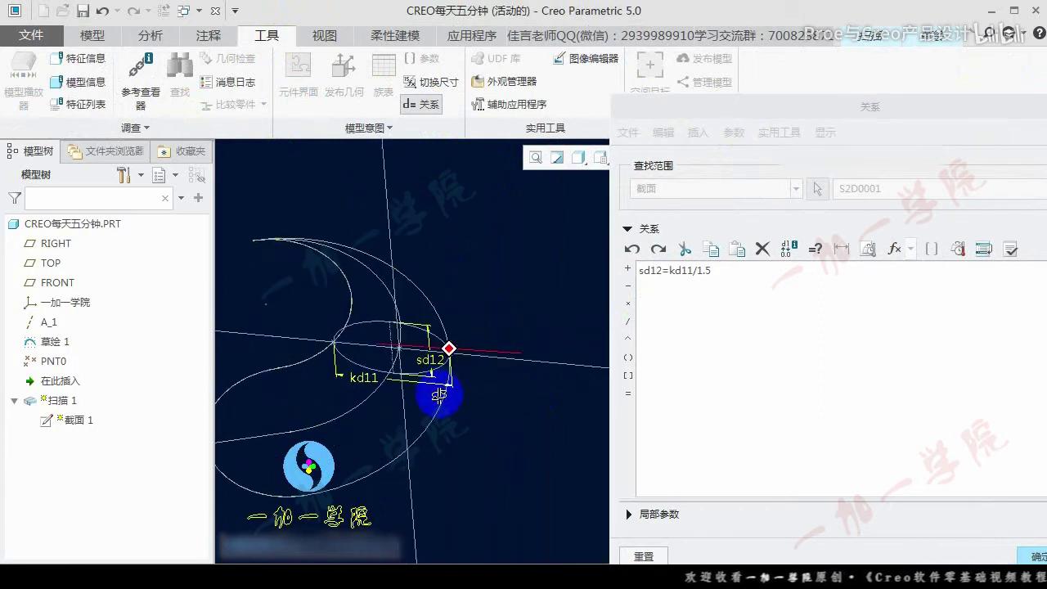
# Replace the divisor 1.5 with 3 so the relation reads sd12=kd11/3
pyautogui.moveTo(418, 353); pyautogui.dragTo(462, 352)
pyautogui.moveTo(397, 283); pyautogui.dragTo(400, 320)
pyautogui.moveTo(521, 312); pyautogui.dragTo(521, 344)
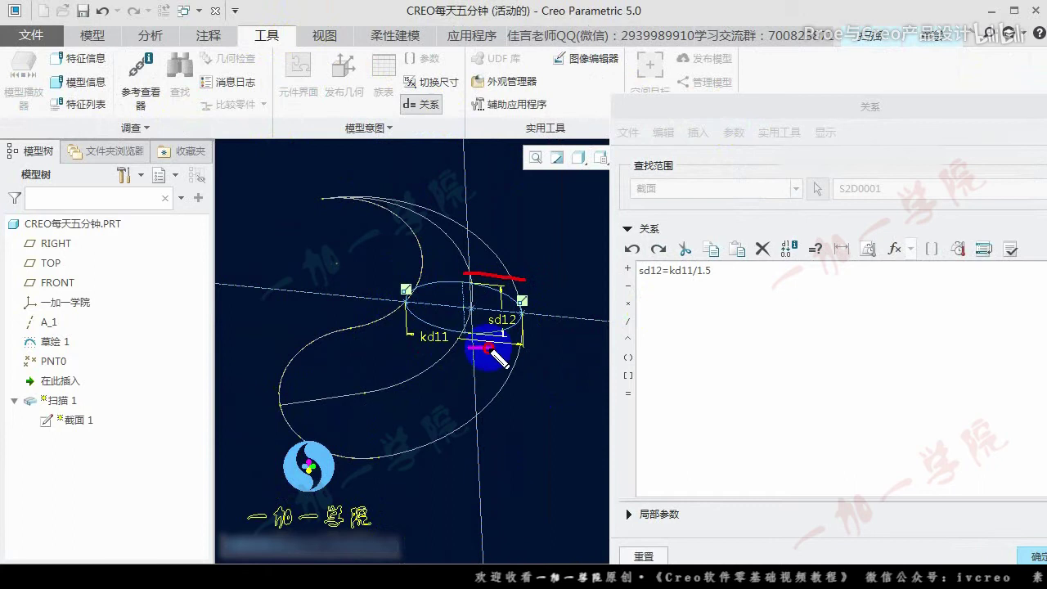
pyautogui.moveTo(489, 348); pyautogui.dragTo(502, 347)
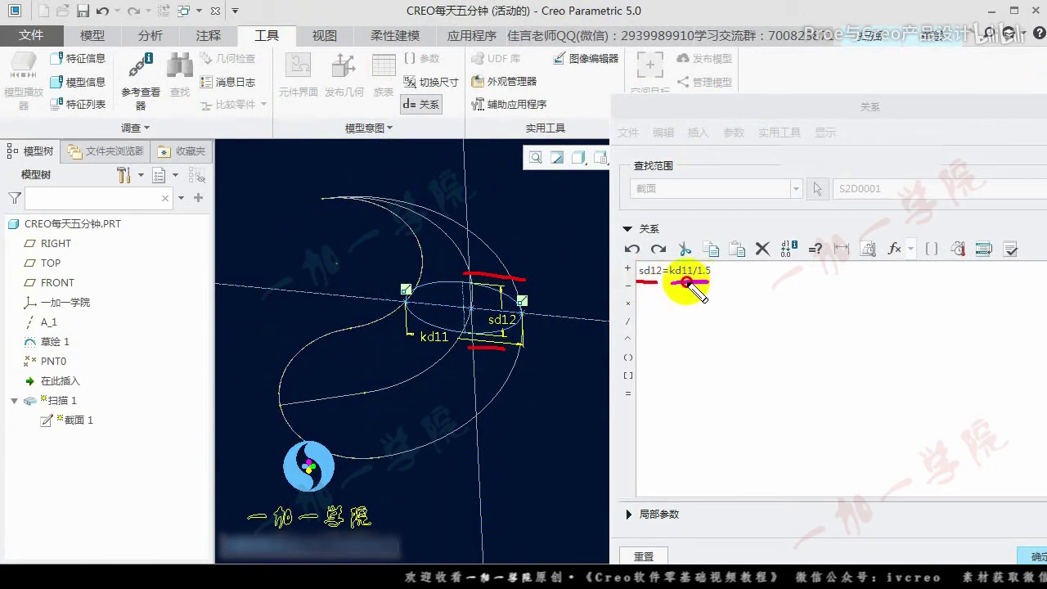
pyautogui.moveTo(462, 351); pyautogui.dragTo(467, 350)
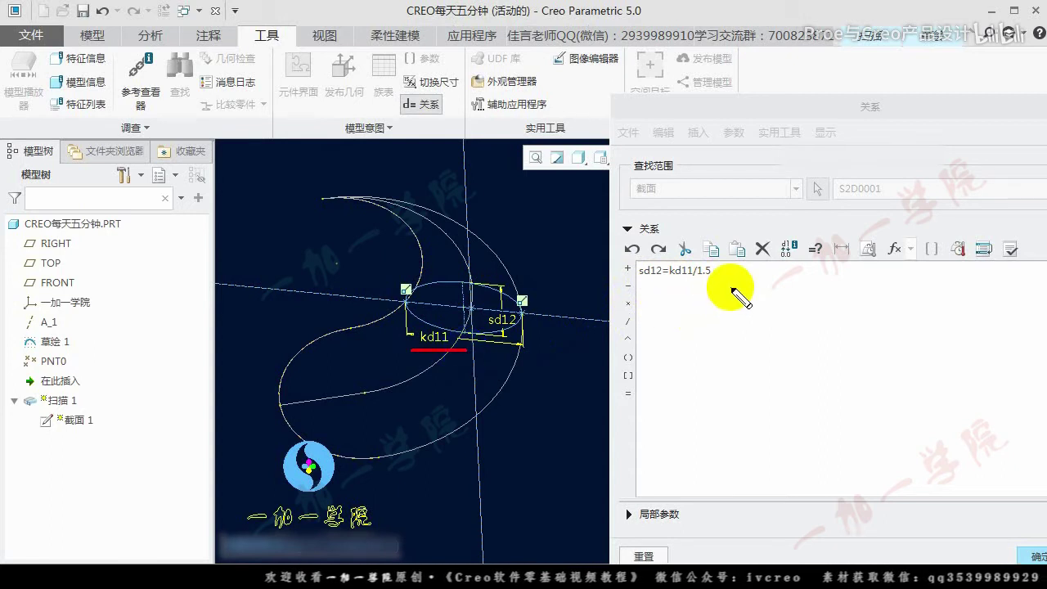
pyautogui.moveTo(731, 287); pyautogui.dragTo(685, 360)
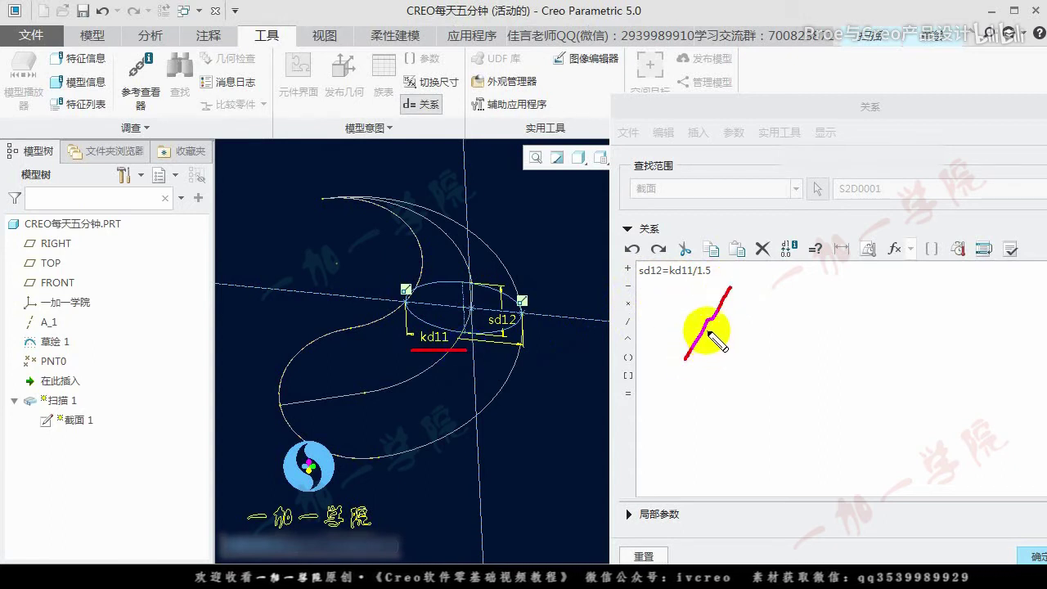
pyautogui.doubleClick(703, 270)
pyautogui.write('3')
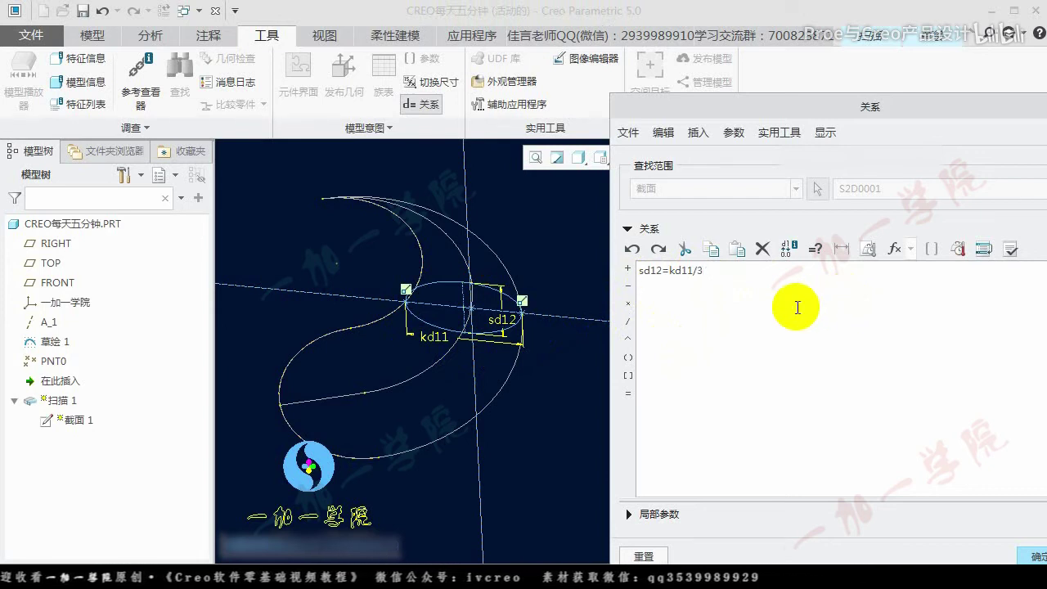
pyautogui.click(488, 344)
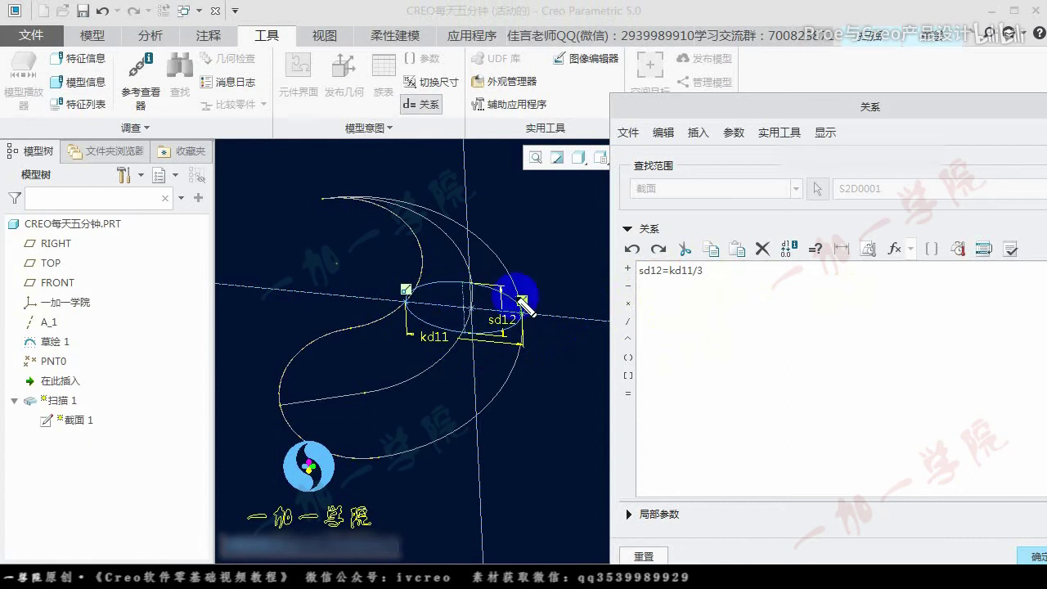
pyautogui.moveTo(864, 106); pyautogui.dragTo(798, 80)
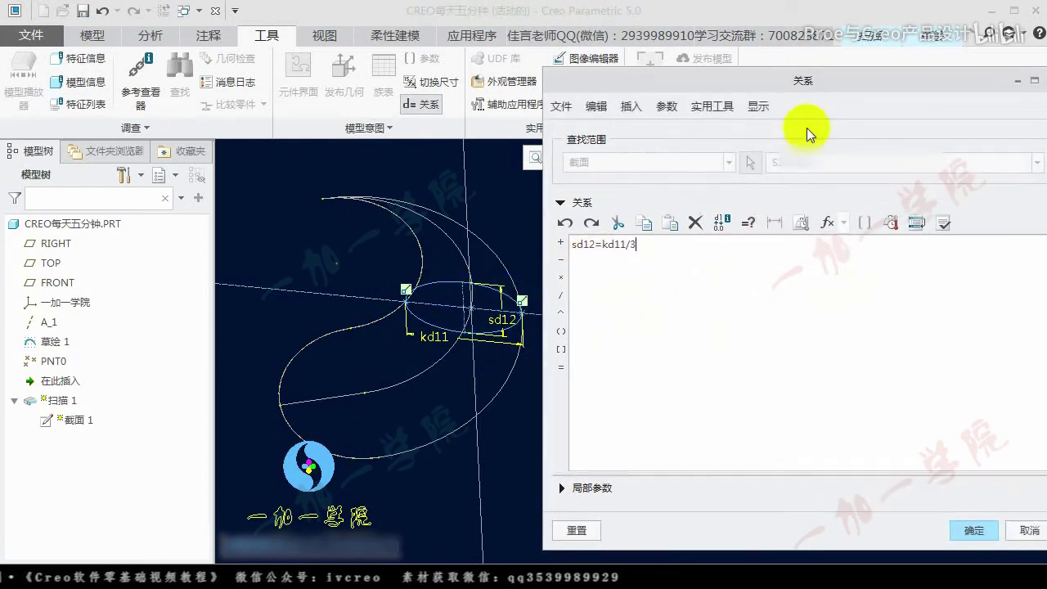
# Apply the relation and inspect the slimmer 34.30 × 11.43 ellipse section
pyautogui.click(973, 530)
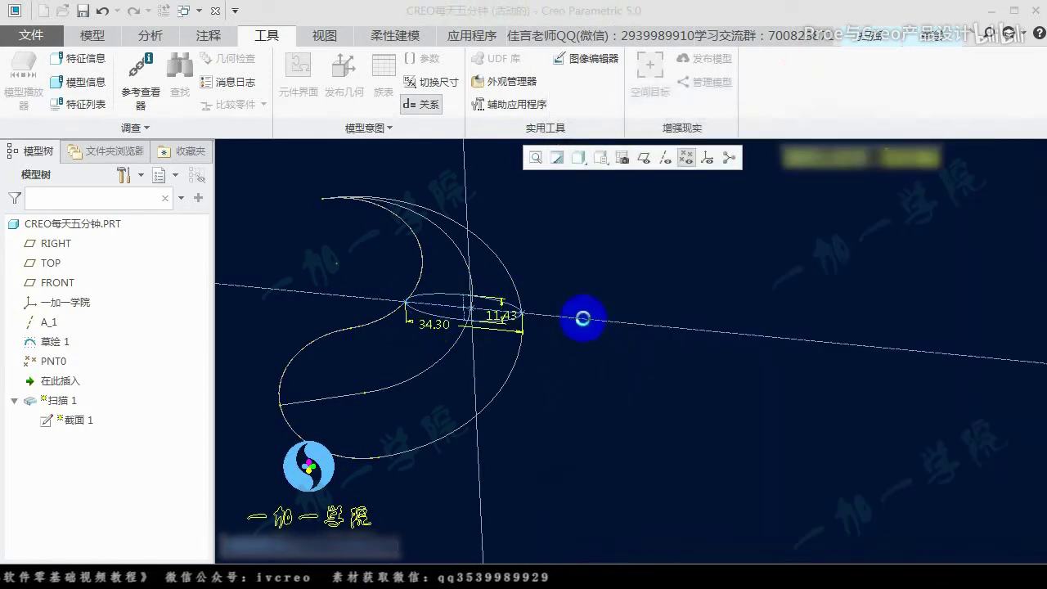
pyautogui.moveTo(582, 318)
pyautogui.mouseDown(button='middle')
pyautogui.moveTo(646, 335)
pyautogui.moveTo(563, 291)
pyautogui.mouseUp(button='middle')
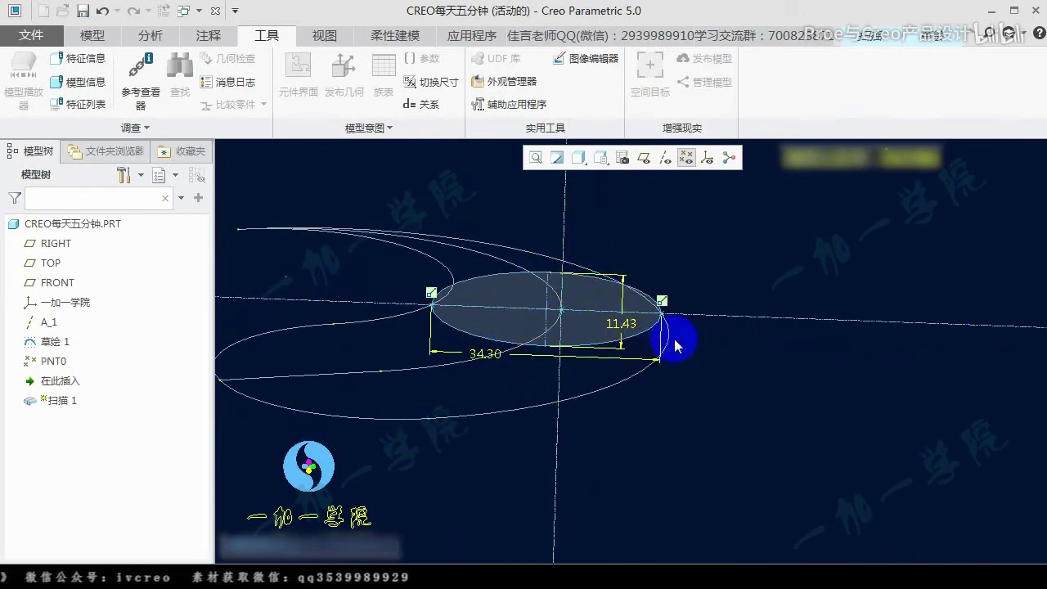
pyautogui.moveTo(674, 346); pyautogui.dragTo(604, 343, button='middle')
pyautogui.moveTo(515, 311); pyautogui.dragTo(439, 394)
pyautogui.moveTo(498, 359); pyautogui.dragTo(513, 419)
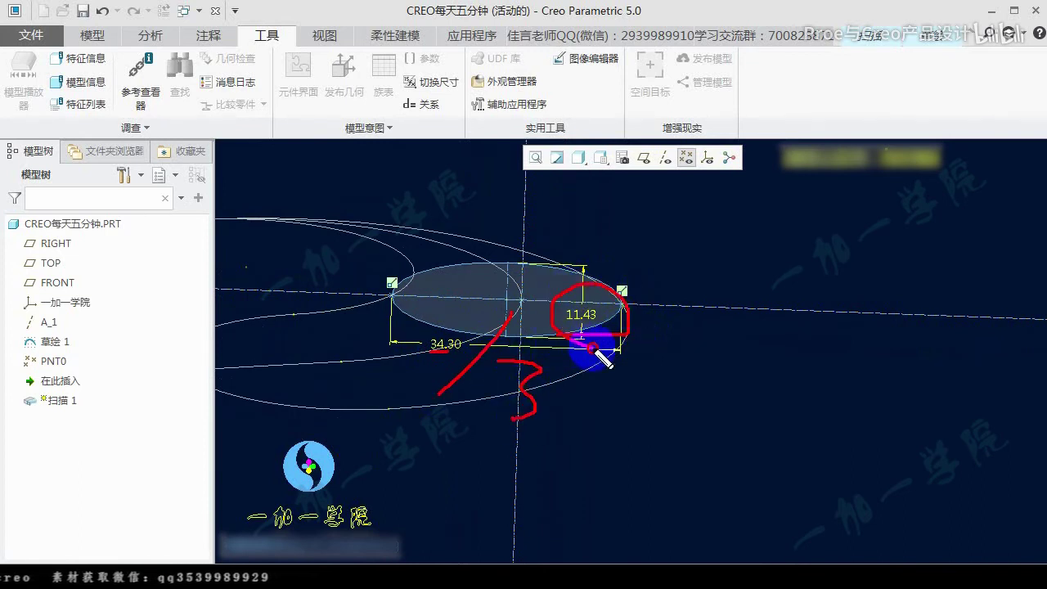
pyautogui.moveTo(540, 335); pyautogui.dragTo(503, 266, button='right')
pyautogui.moveTo(493, 360); pyautogui.dragTo(596, 350)
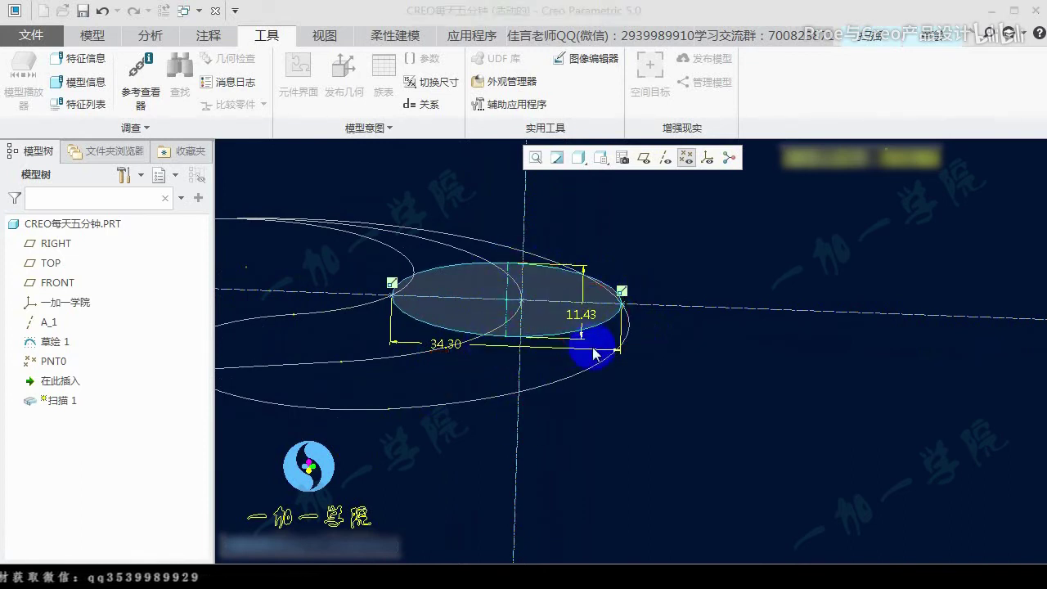
# Accept the section and complete Sweep 1 with its slimmer teardrop shape
pyautogui.click(935, 37)
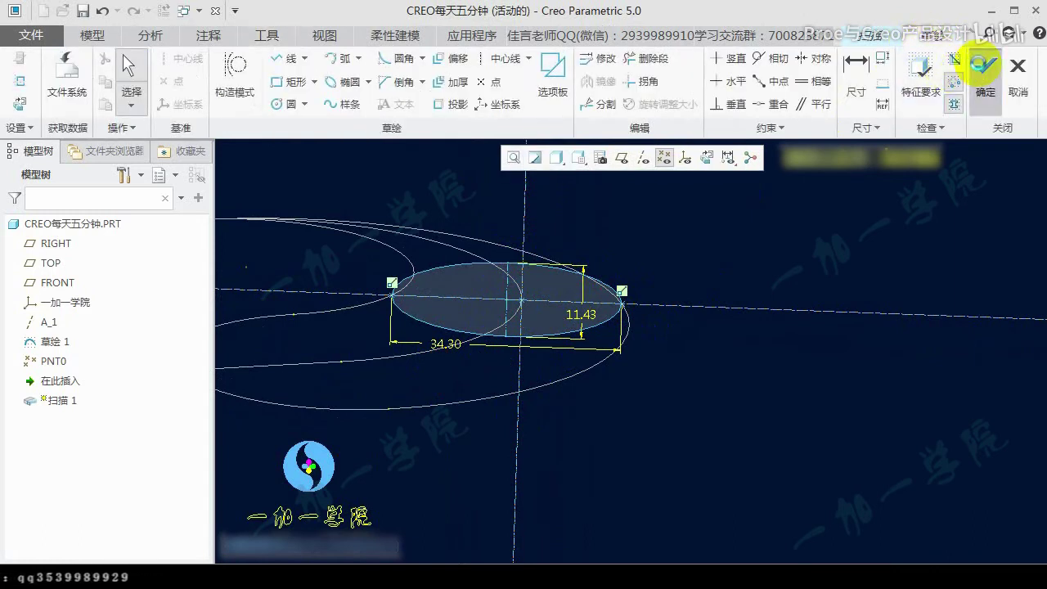
pyautogui.click(982, 69)
pyautogui.moveTo(670, 340)
pyautogui.mouseDown(button='middle')
pyautogui.moveTo(548, 278)
pyautogui.moveTo(576, 303)
pyautogui.moveTo(569, 294)
pyautogui.mouseUp(button='middle')
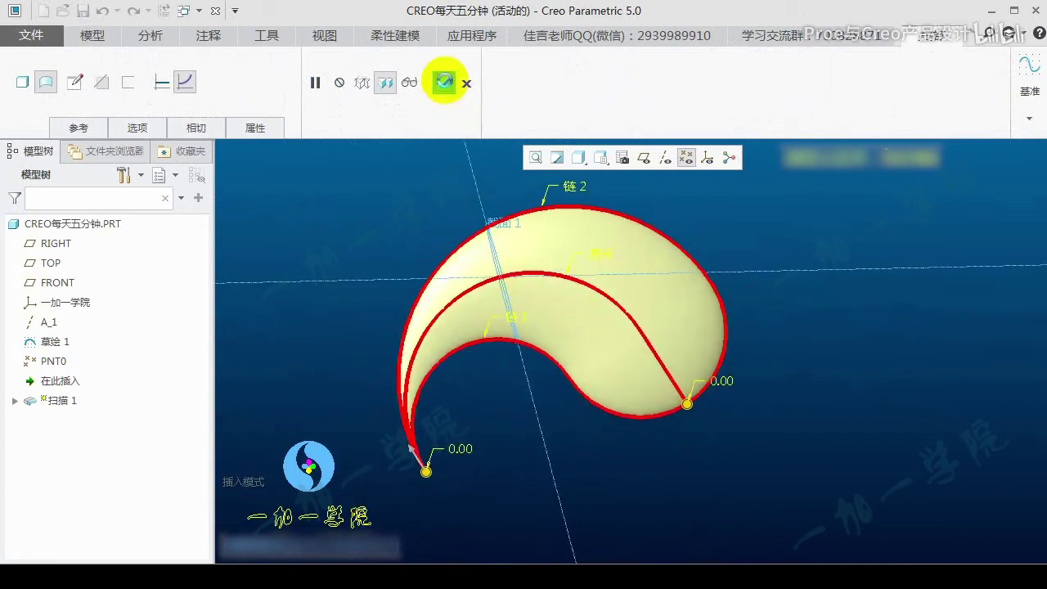
pyautogui.click(442, 82)
# Roll the insert point past Moved Copy 1 so both black and white halves appear
pyautogui.moveTo(519, 427)
pyautogui.mouseDown(button='middle')
pyautogui.moveTo(596, 309)
pyautogui.moveTo(596, 285)
pyautogui.moveTo(684, 328)
pyautogui.moveTo(598, 276)
pyautogui.moveTo(496, 351)
pyautogui.moveTo(484, 374)
pyautogui.moveTo(459, 345)
pyautogui.mouseUp(button='middle')
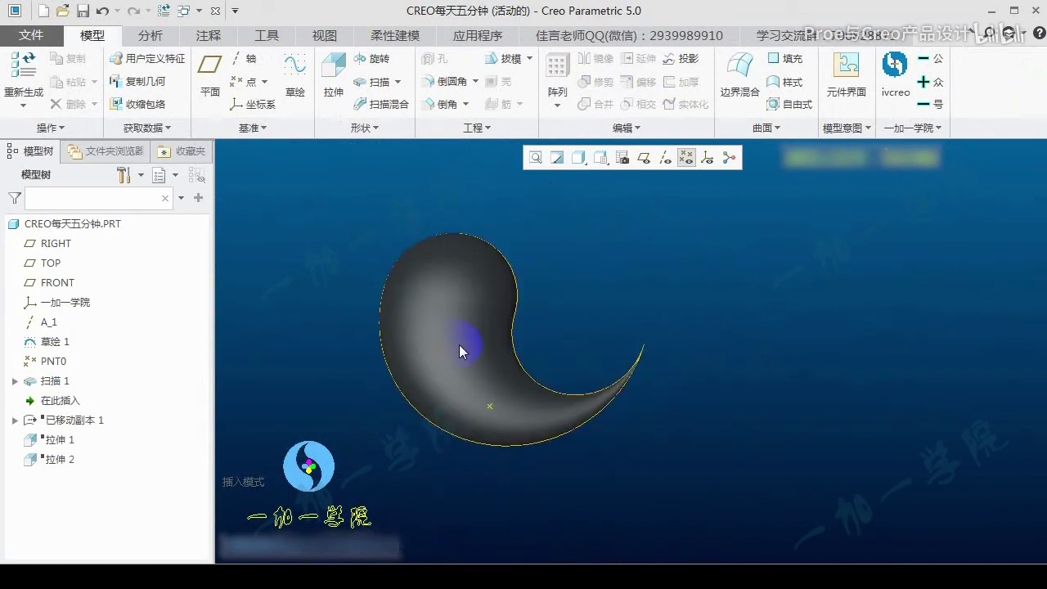
pyautogui.moveTo(75, 401); pyautogui.dragTo(65, 420)
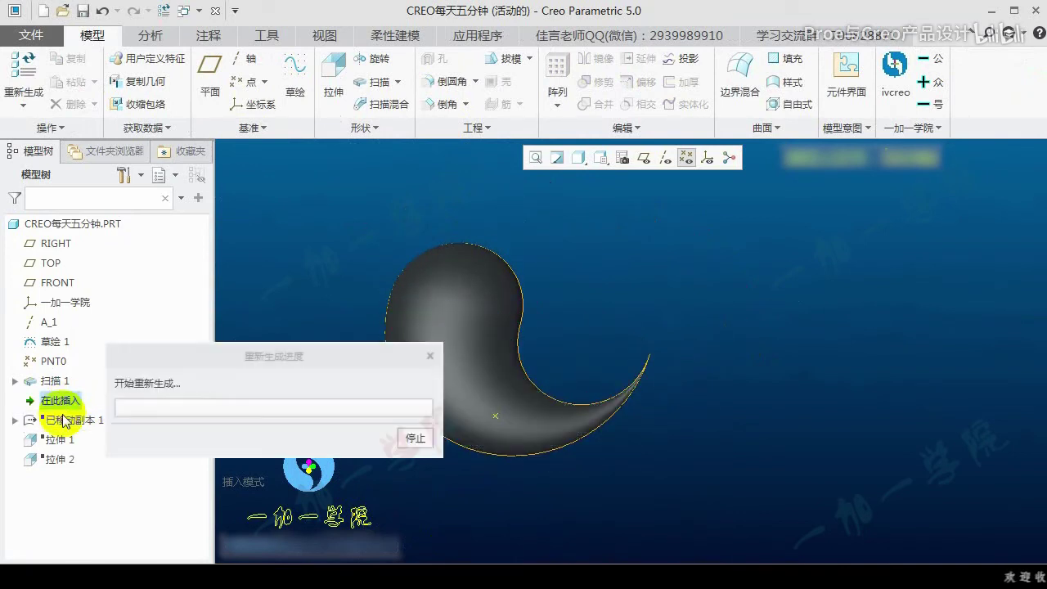
pyautogui.click(65, 401)
pyautogui.moveTo(52, 411); pyautogui.dragTo(85, 409)
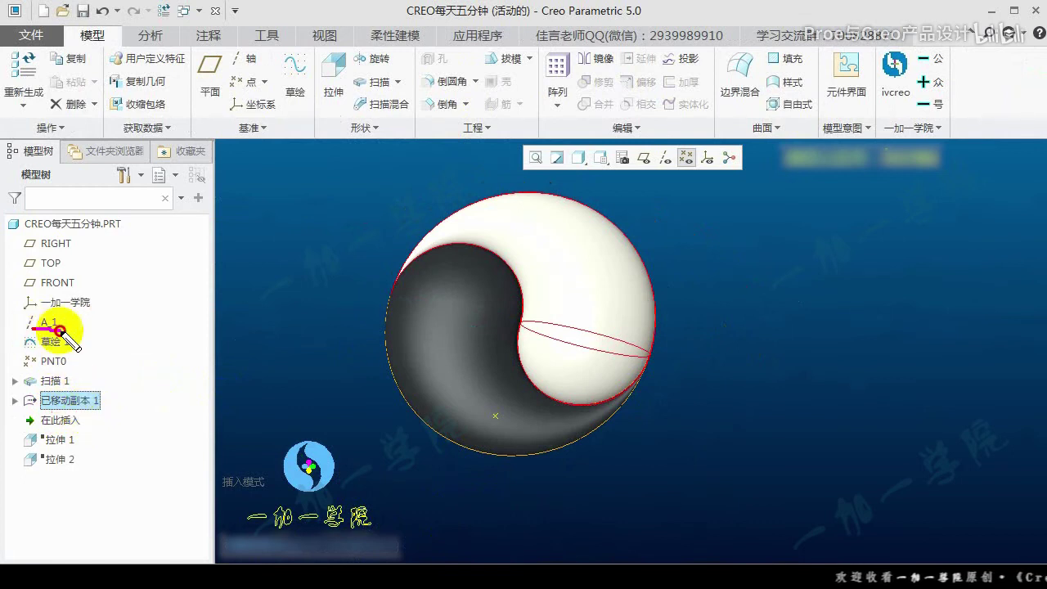
pyautogui.moveTo(532, 348); pyautogui.dragTo(515, 300, button='middle')
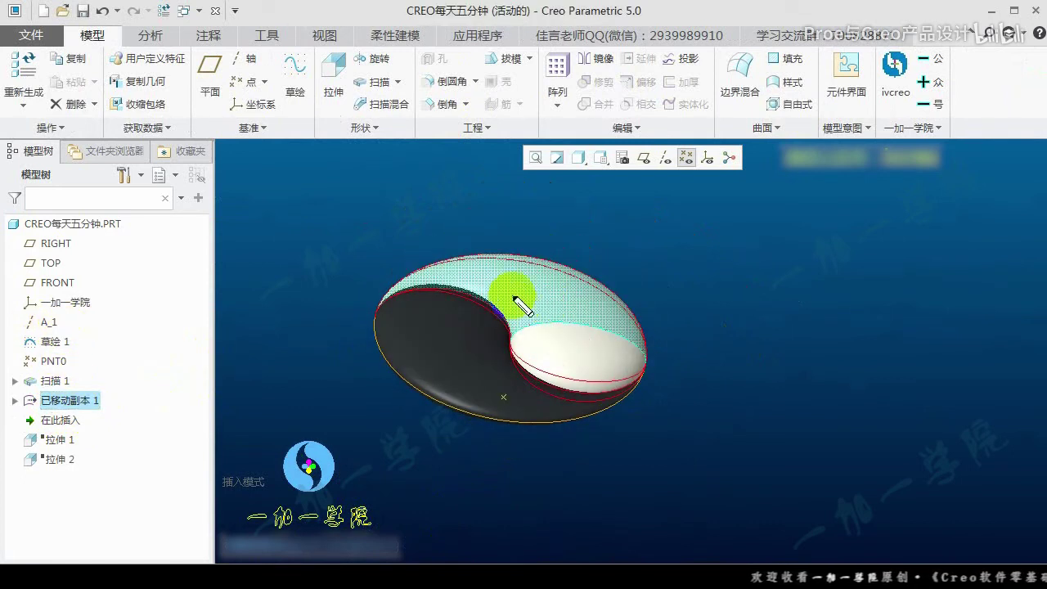
pyautogui.moveTo(29, 329); pyautogui.dragTo(100, 325)
pyautogui.moveTo(539, 248)
pyautogui.mouseDown(button='middle')
pyautogui.moveTo(491, 350)
pyautogui.moveTo(519, 361)
pyautogui.moveTo(526, 392)
pyautogui.mouseUp(button='middle')
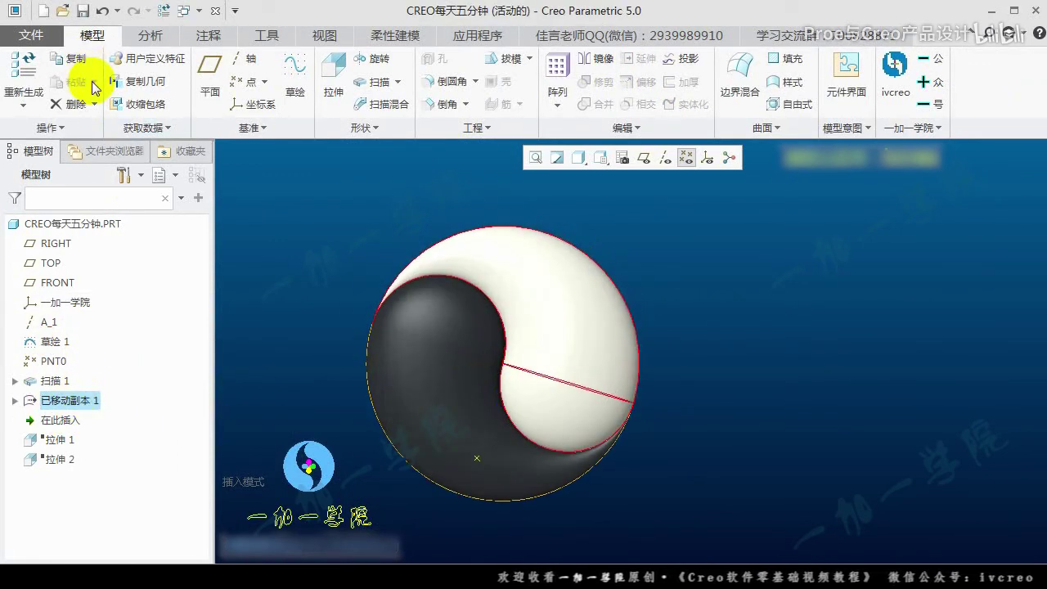
# Copy the dark half and start a special paste, then cancel it
pyautogui.click(443, 399)
pyautogui.click(69, 59)
pyautogui.click(97, 82)
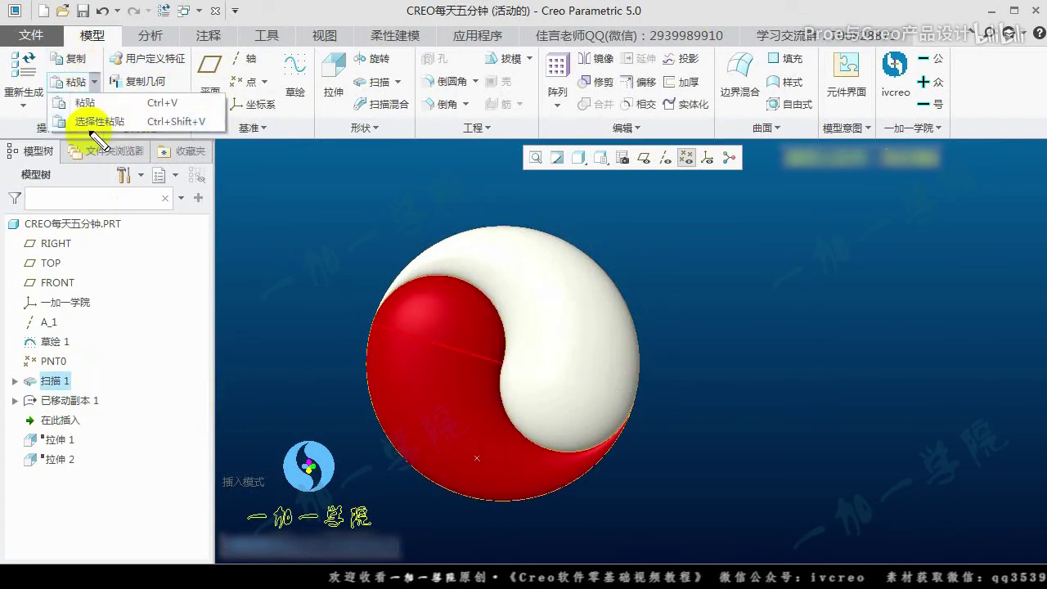
pyautogui.click(82, 119)
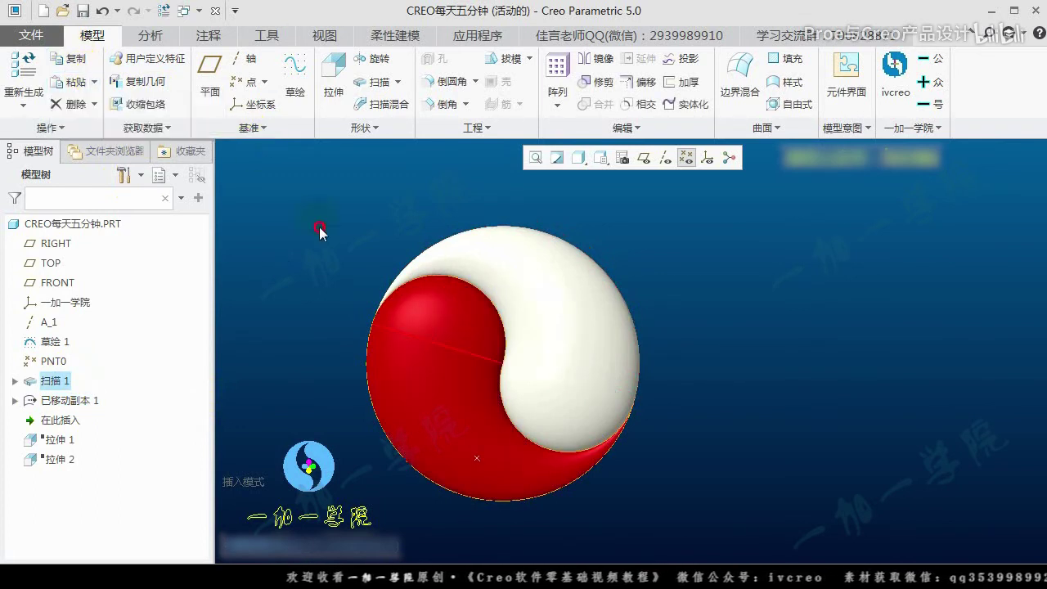
pyautogui.click(316, 308)
pyautogui.moveTo(381, 374); pyautogui.dragTo(351, 392, button='middle')
pyautogui.moveTo(523, 323); pyautogui.dragTo(525, 270, button='middle')
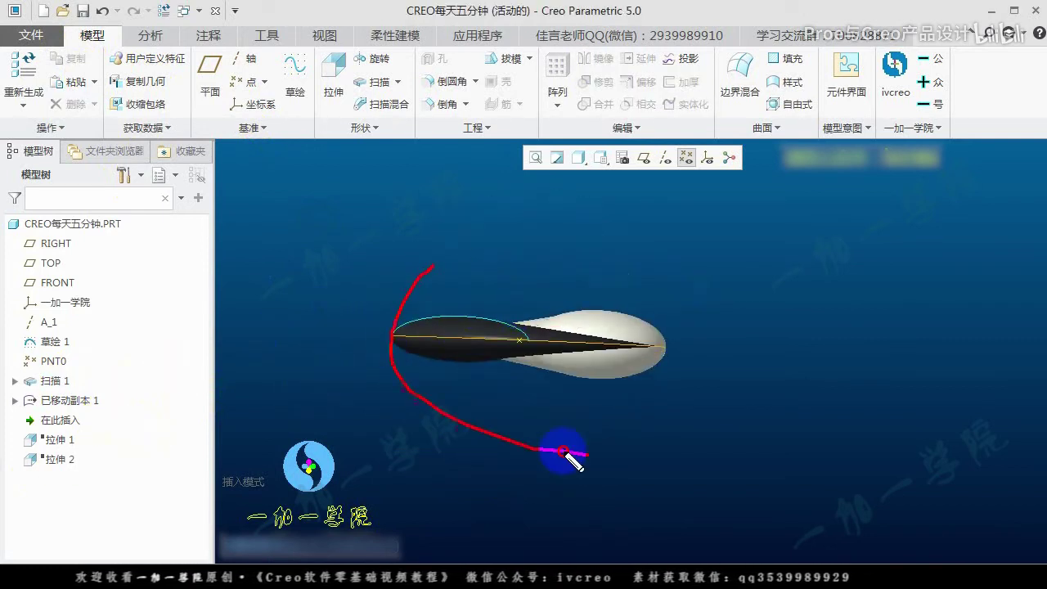
pyautogui.moveTo(532, 303); pyautogui.dragTo(519, 346, button='middle')
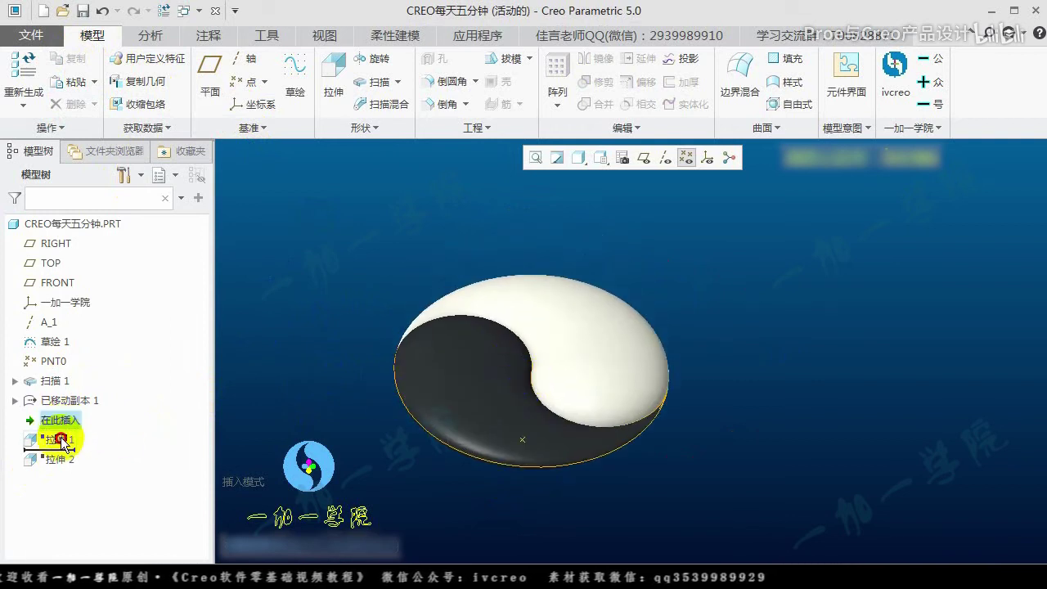
# Restore the 拉伸 1 eye hole and open it for editing
pyautogui.moveTo(68, 427); pyautogui.dragTo(61, 442)
pyautogui.click(56, 420)
pyautogui.moveTo(428, 374); pyautogui.dragTo(434, 402, button='middle')
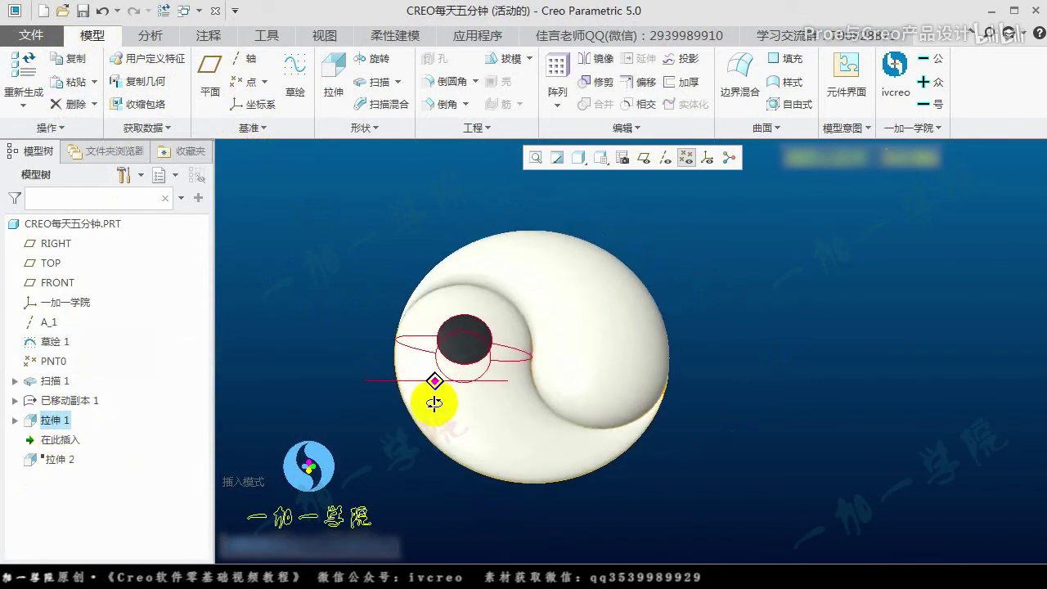
pyautogui.click(56, 419)
pyautogui.click(100, 327)
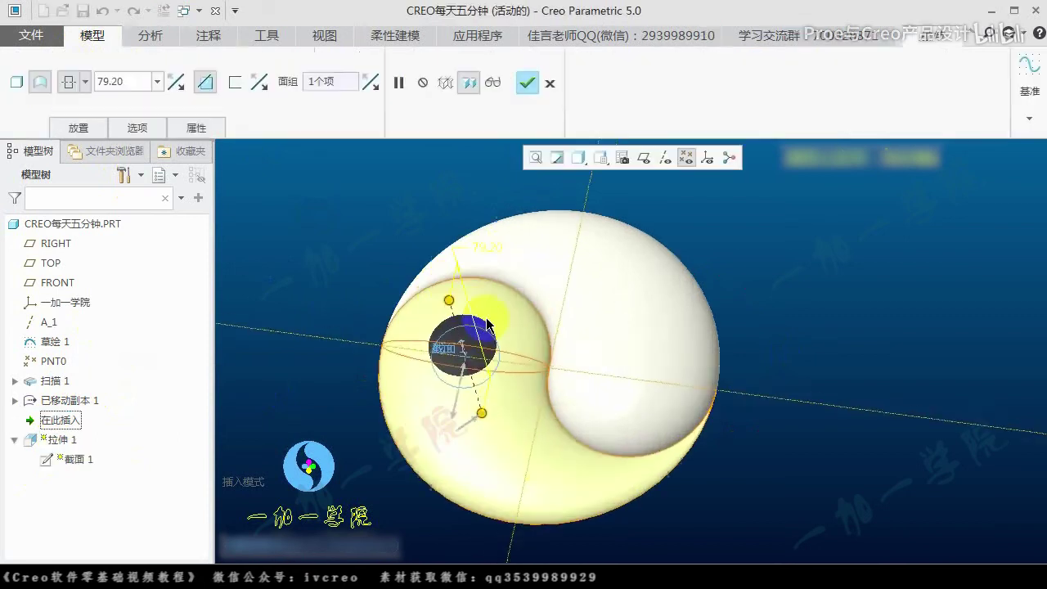
# Inspect the eye hole from several angles and confirm the 拉伸 1 definition
pyautogui.moveTo(480, 327); pyautogui.dragTo(433, 384, button='middle')
pyautogui.moveTo(431, 373); pyautogui.dragTo(468, 378)
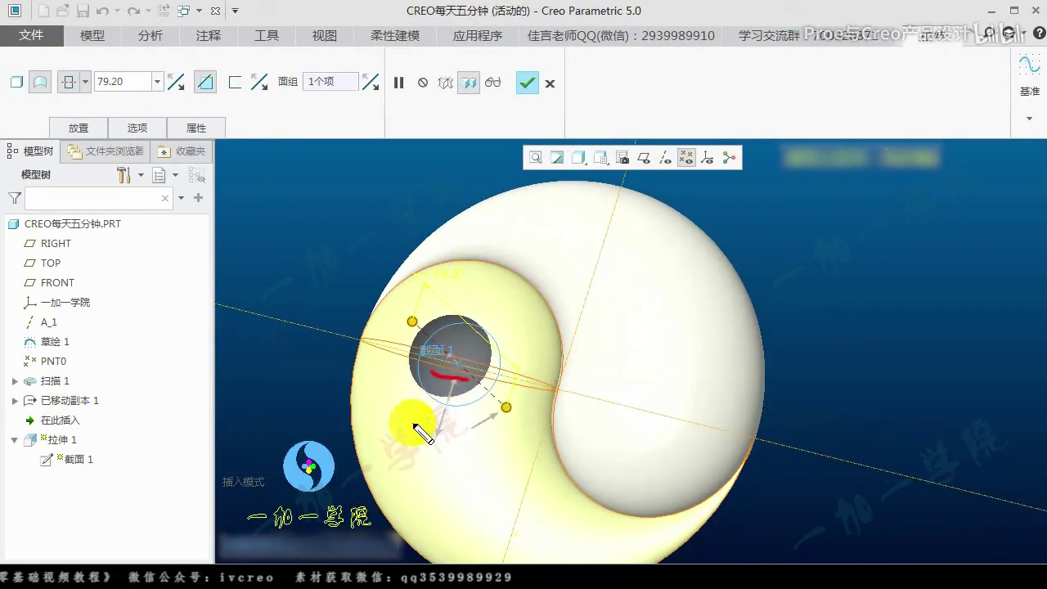
pyautogui.moveTo(415, 427); pyautogui.dragTo(459, 424)
pyautogui.moveTo(494, 313); pyautogui.dragTo(505, 328)
pyautogui.moveTo(463, 336); pyautogui.dragTo(472, 350)
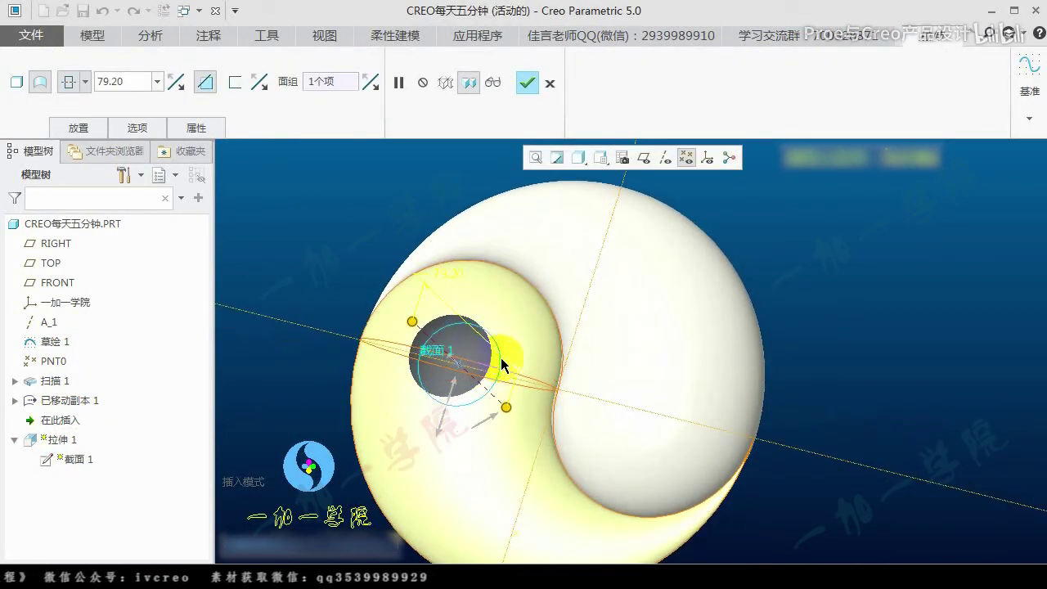
pyautogui.moveTo(501, 358); pyautogui.dragTo(505, 341, button='middle')
pyautogui.click(528, 83)
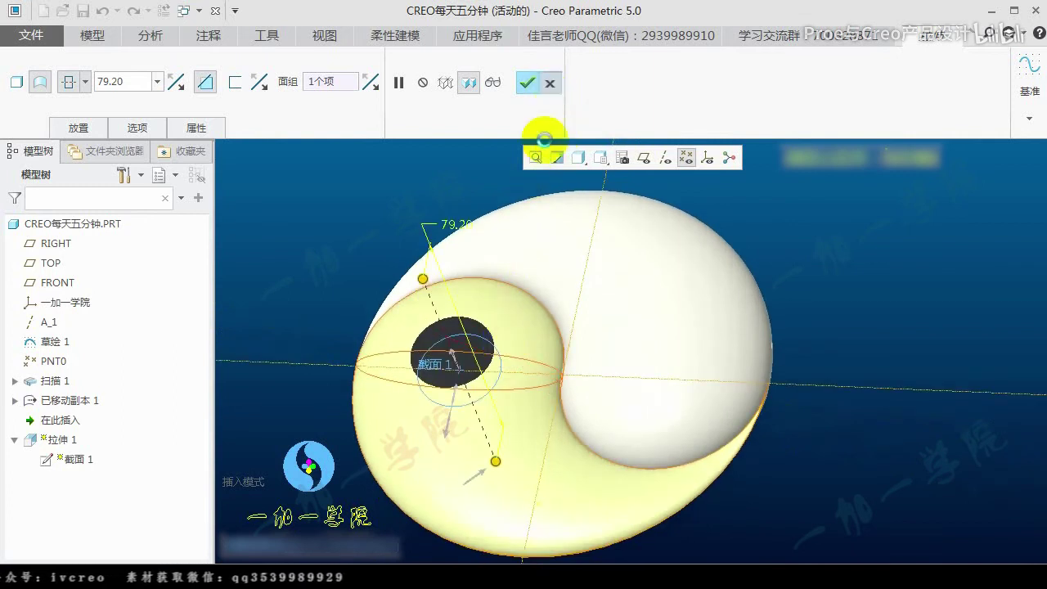
# Roll forward to include 拉伸 2, adding the contrasting second eye
pyautogui.moveTo(529, 303)
pyautogui.mouseDown(button='middle')
pyautogui.moveTo(526, 332)
pyautogui.moveTo(473, 342)
pyautogui.mouseUp(button='middle')
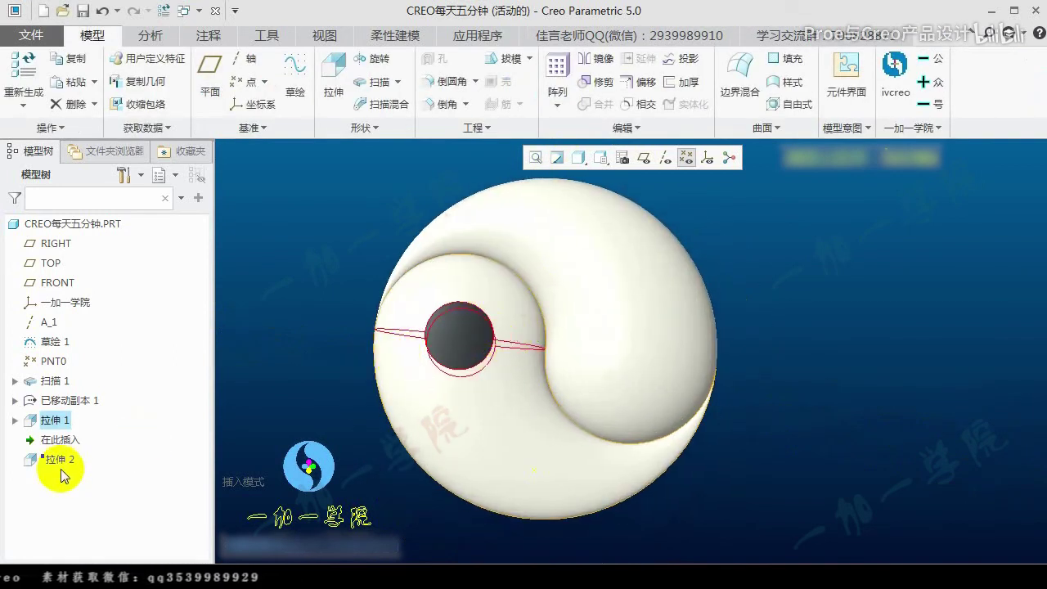
pyautogui.moveTo(57, 439); pyautogui.dragTo(57, 462)
pyautogui.moveTo(511, 408); pyautogui.dragTo(557, 367, button='middle')
# Snap the finished yin-yang part to the standard front view with Ctrl+D
pyautogui.hotkey('ctrl', 'd')
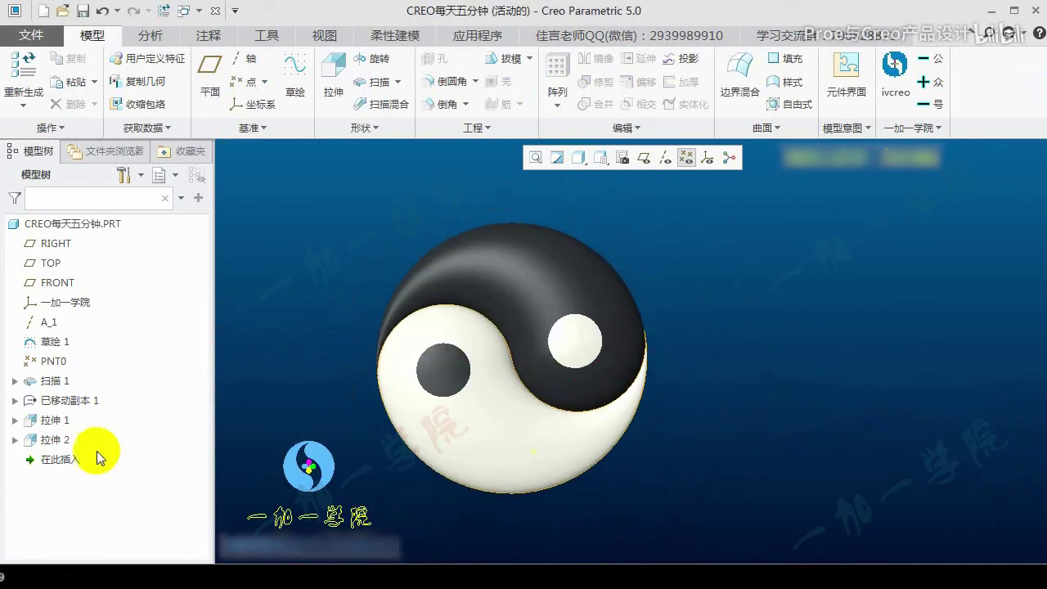